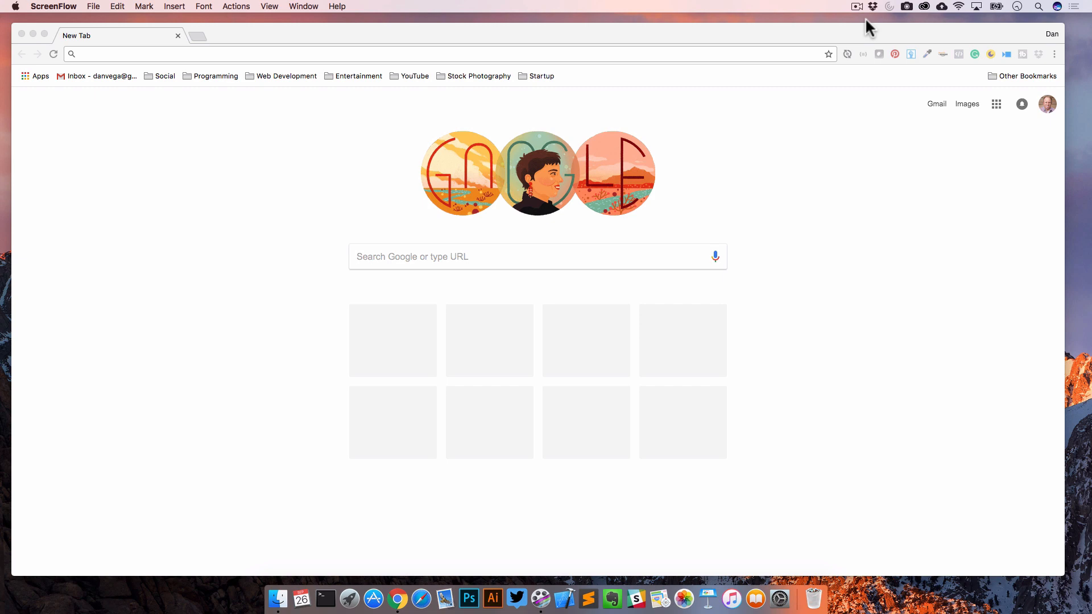
# Search the web for IntelliJ IDEA and open the download page on the official JetBrains site.
pyautogui.click(602, 258)
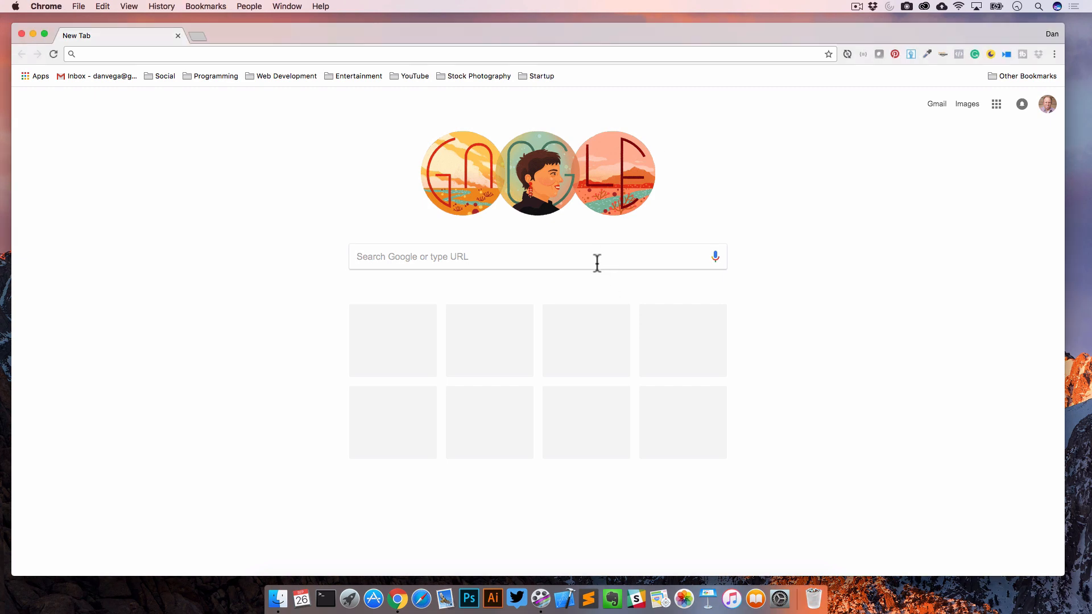
pyautogui.click(598, 259)
pyautogui.write('IN')
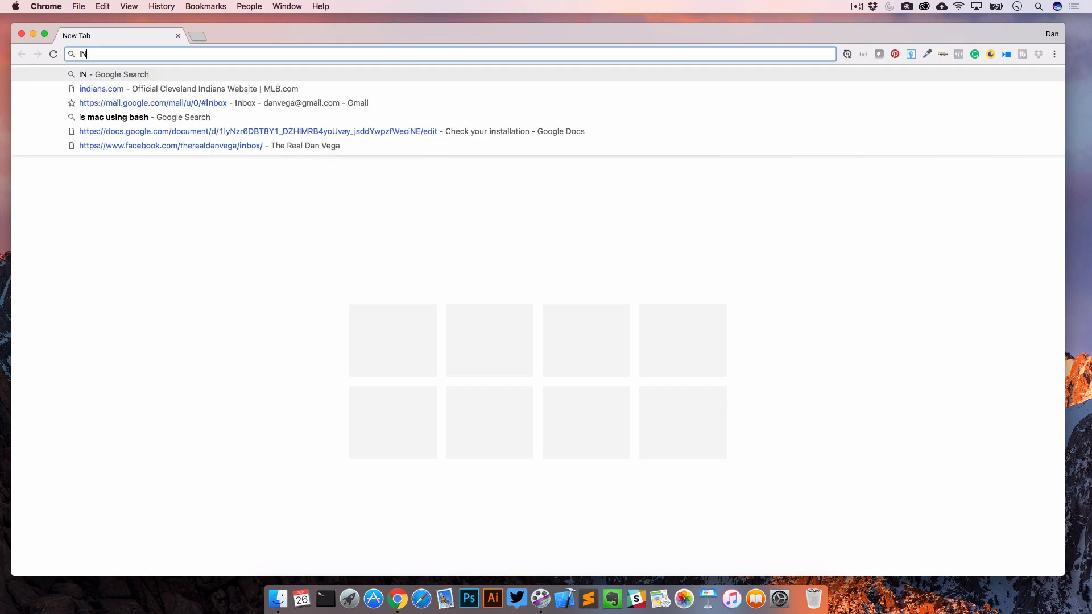
pyautogui.write('tellij idea')
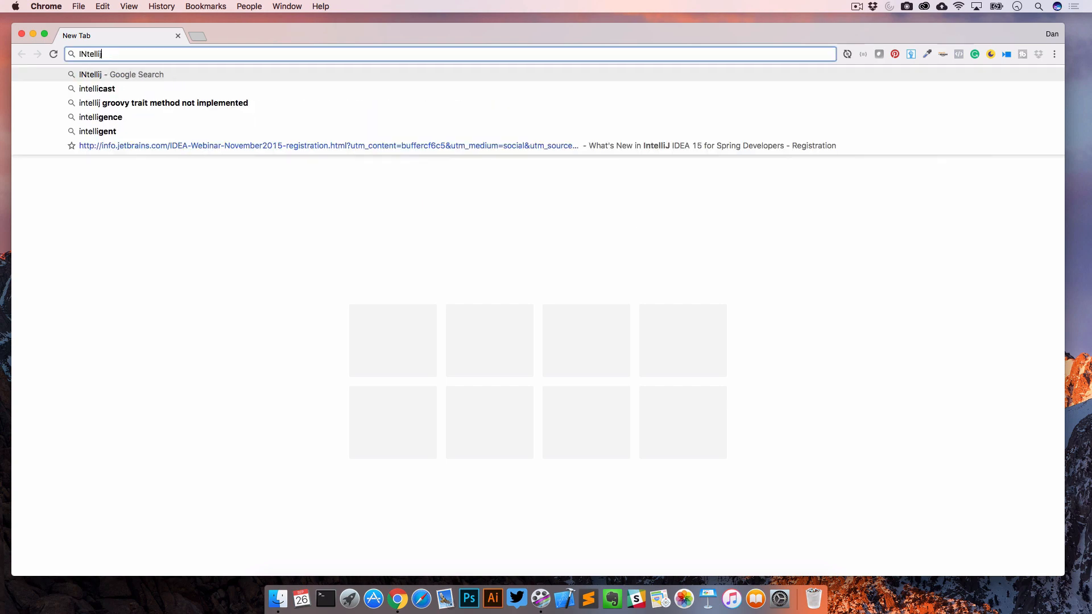
pyautogui.press('Return')
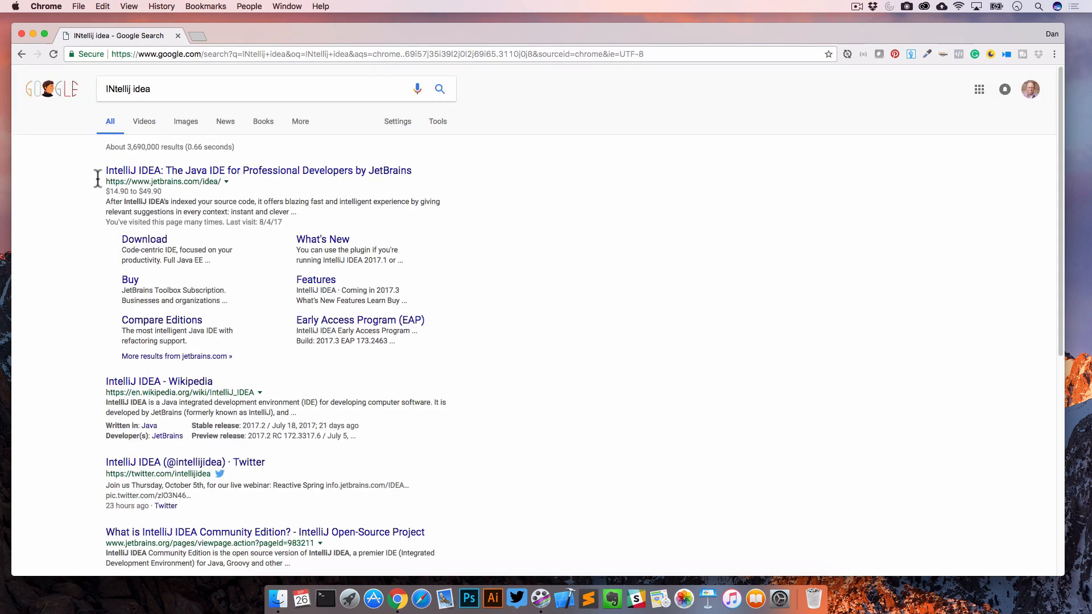
pyautogui.click(264, 173)
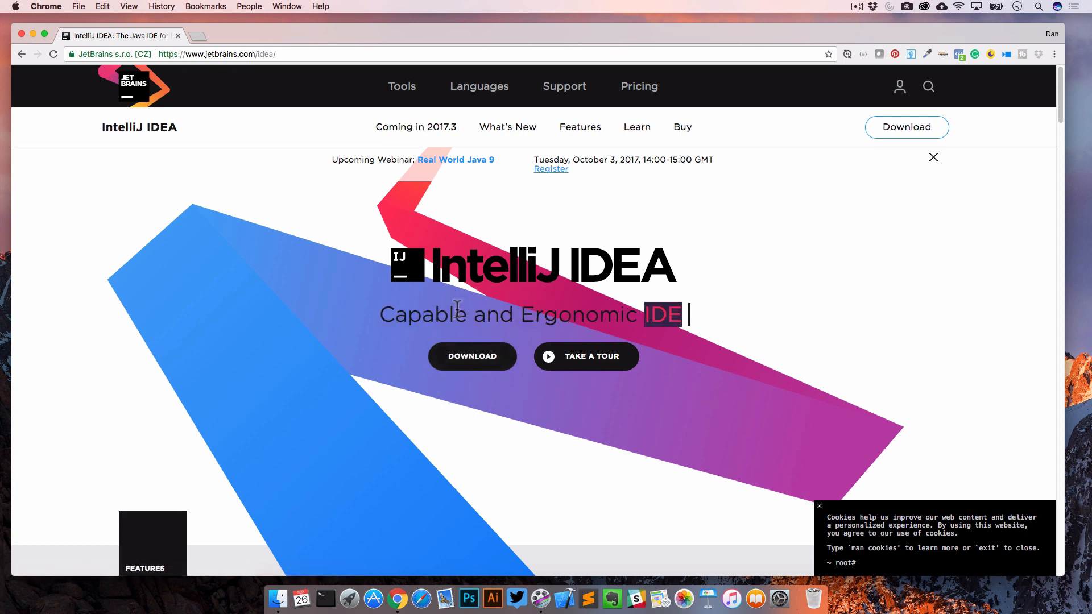
pyautogui.click(486, 364)
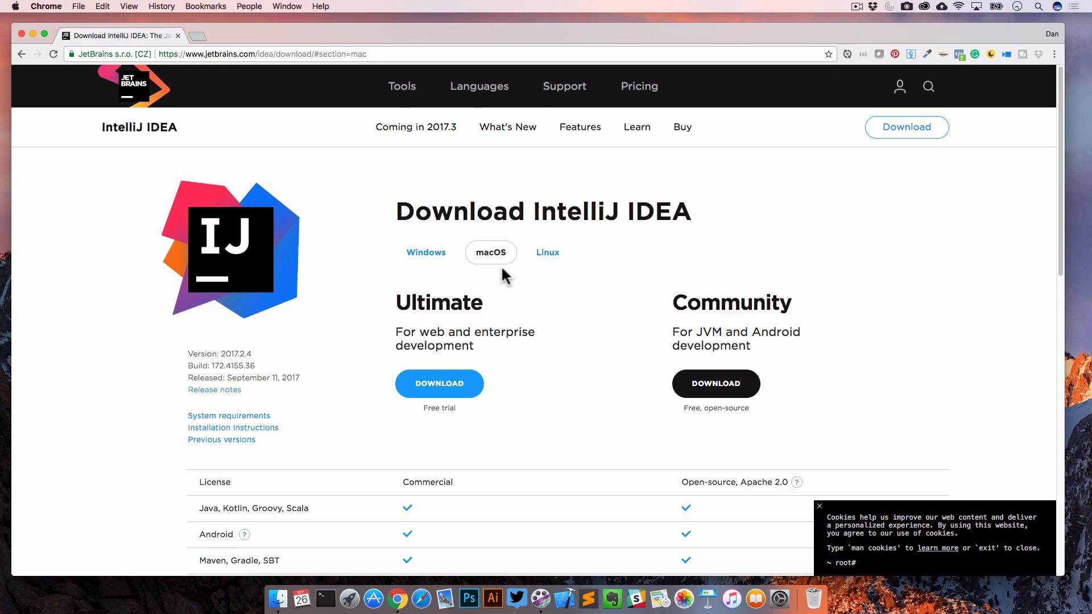
# Examine the feature and license comparison between the Ultimate and Community editions.
pyautogui.scroll(-5, 940, 270)
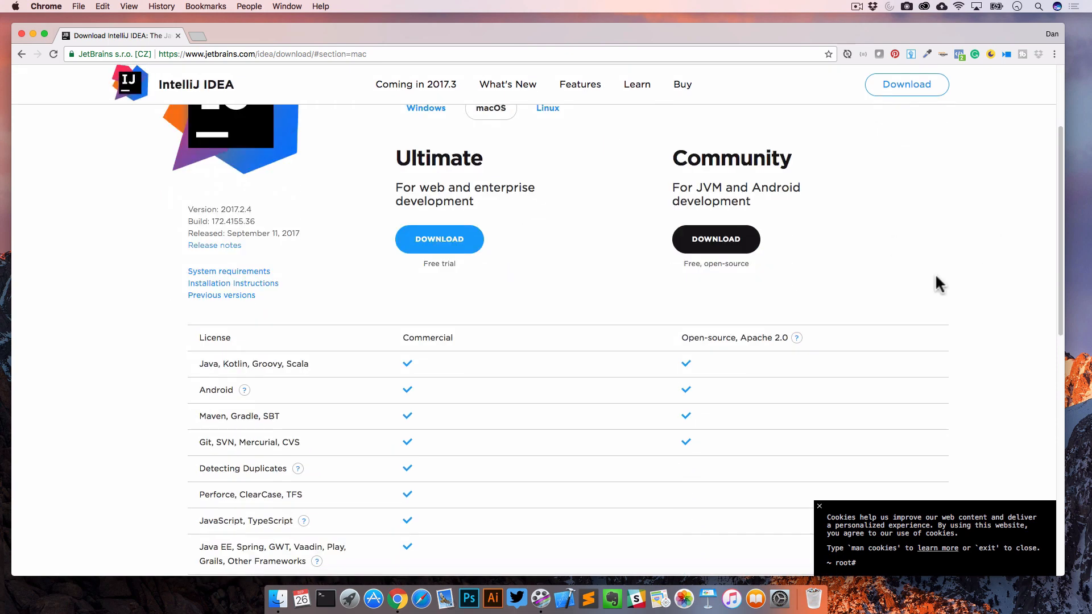
pyautogui.scroll(1, 936, 277)
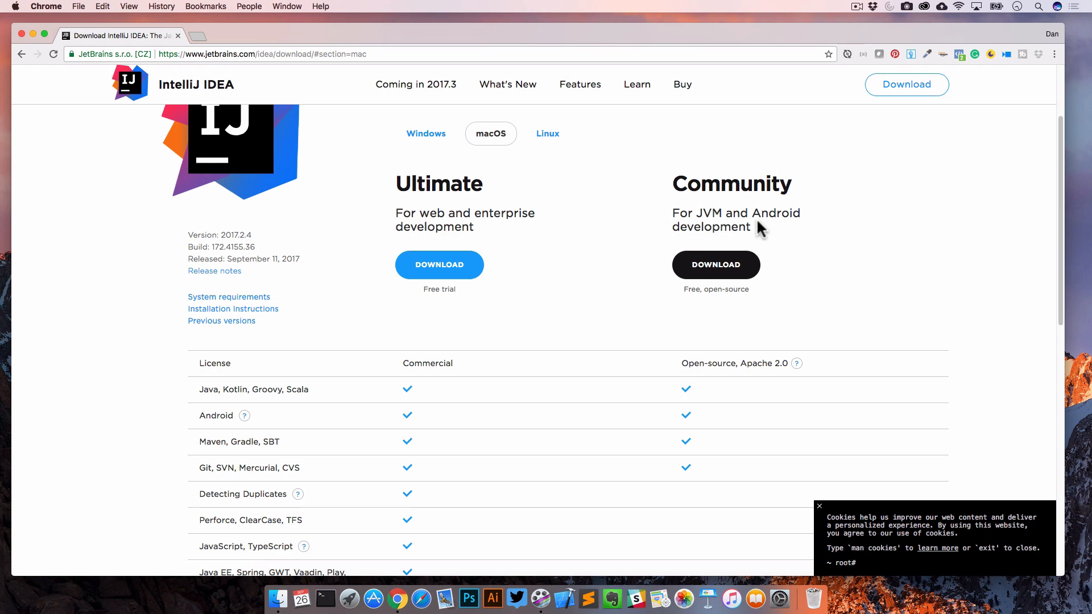
pyautogui.scroll(-5, 671, 317)
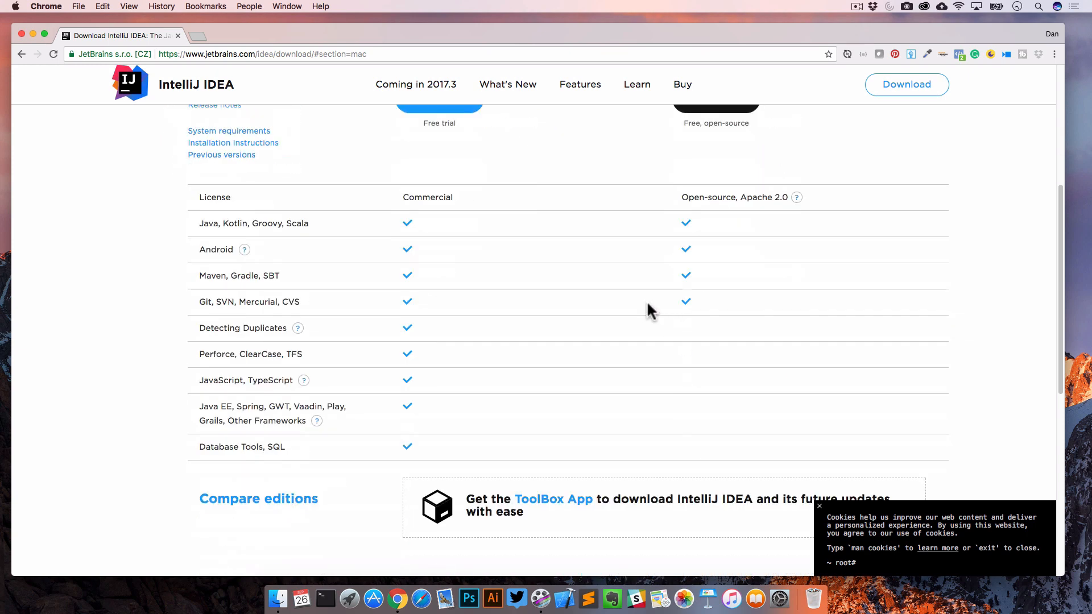
pyautogui.moveTo(188, 381); pyautogui.dragTo(243, 380)
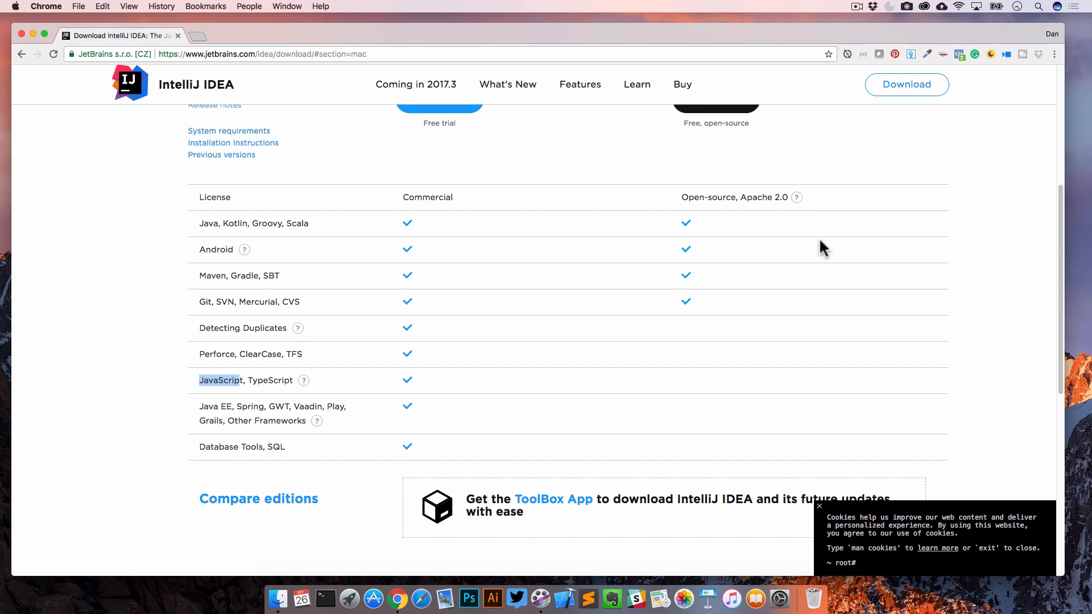
pyautogui.scroll(2, 819, 242)
pyautogui.scroll(3, 824, 247)
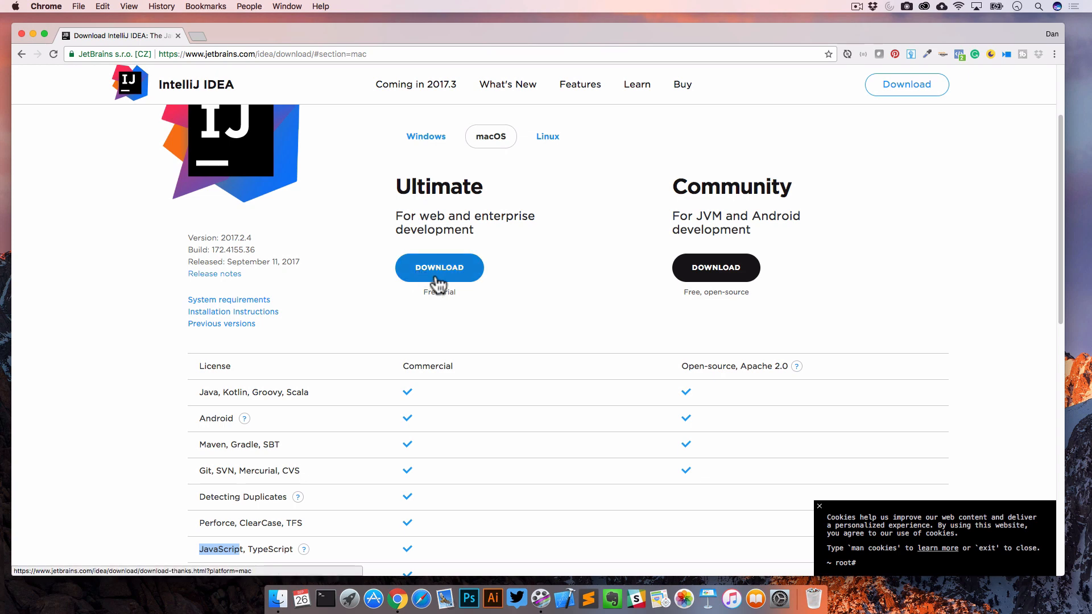
pyautogui.scroll(1, 437, 284)
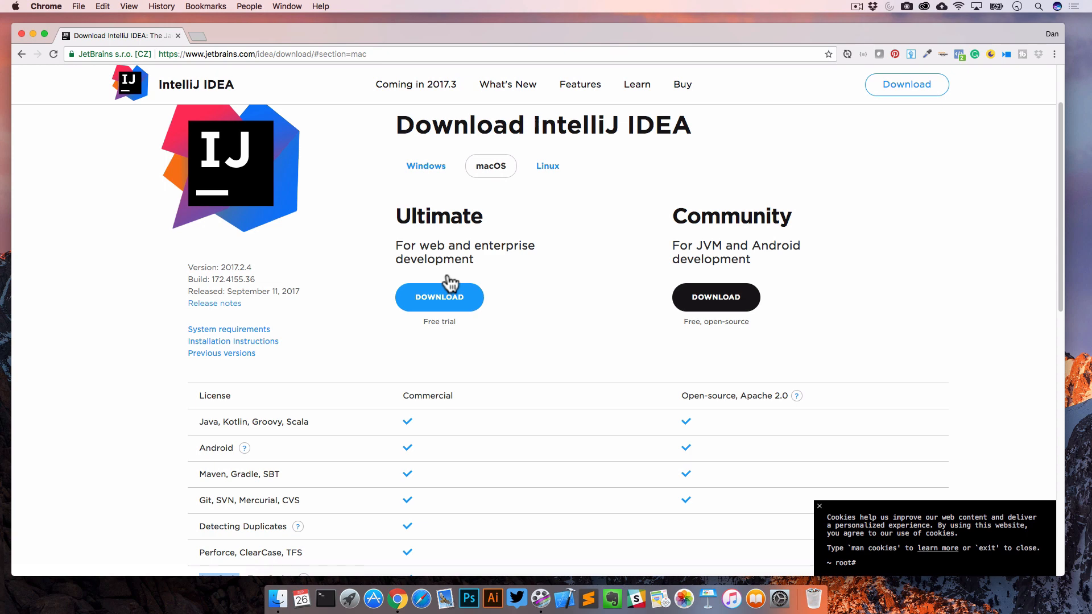
pyautogui.scroll(3, 489, 219)
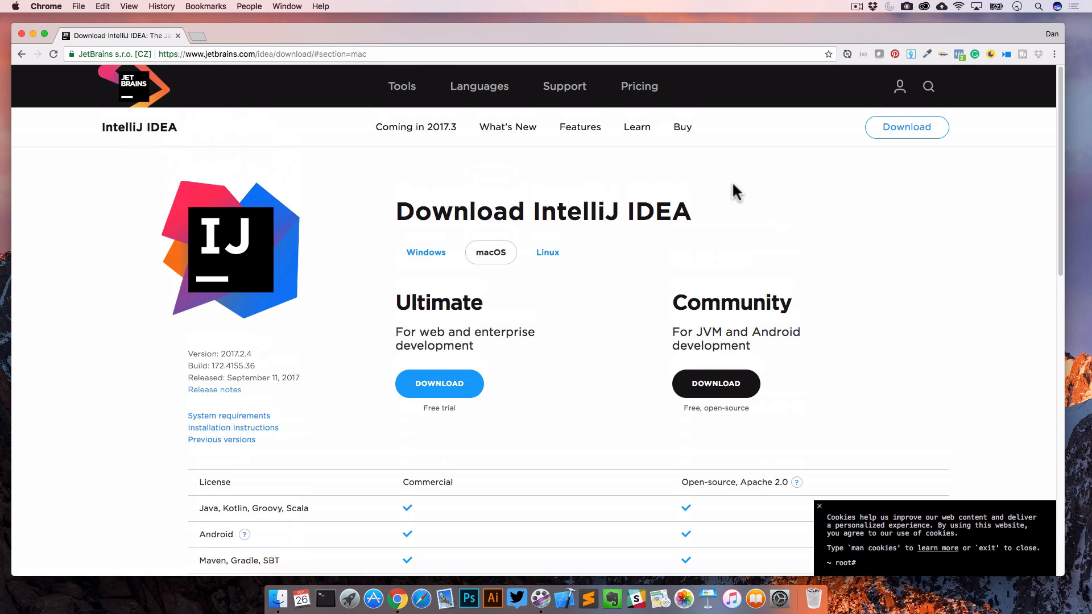
# Look up the IntelliJ IDEA subscription prices for individual customers, with both yearly and monthly payment.
pyautogui.click(682, 130)
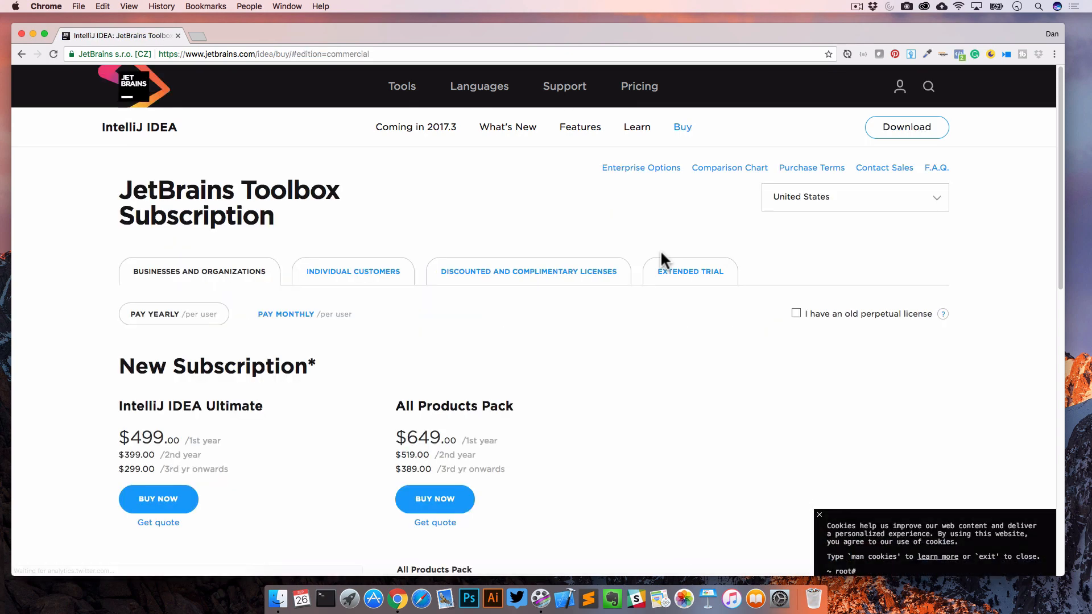
pyautogui.click(339, 272)
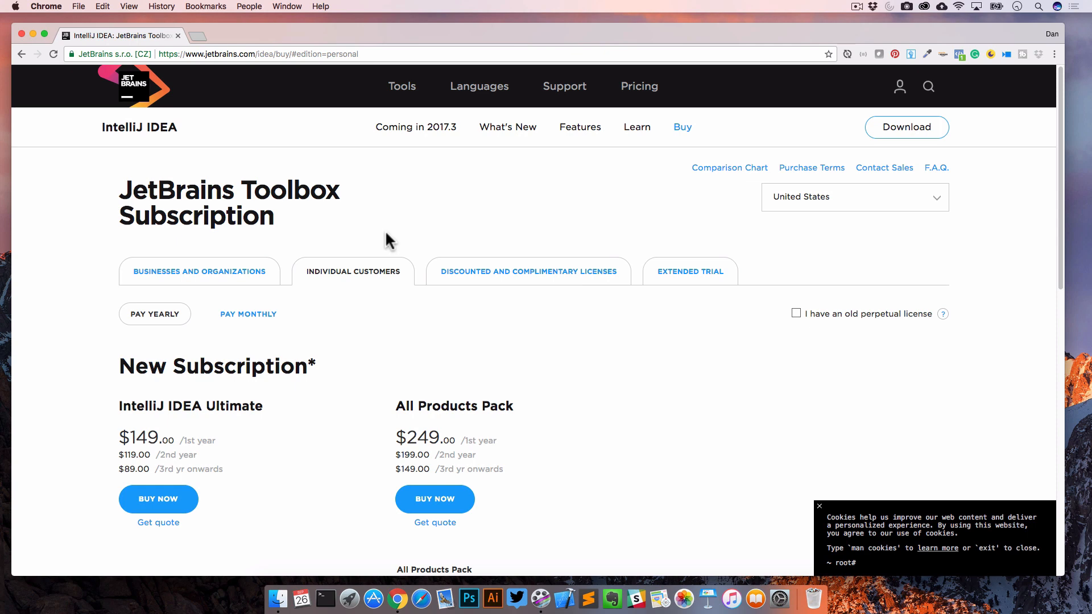
pyautogui.scroll(-1, 375, 250)
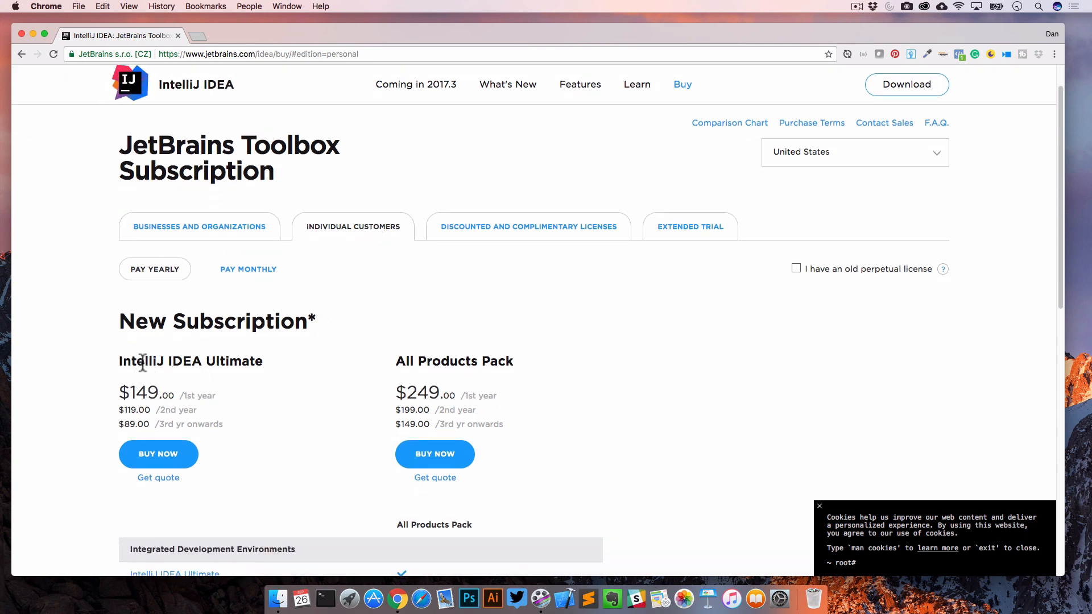
pyautogui.scroll(-1, 276, 338)
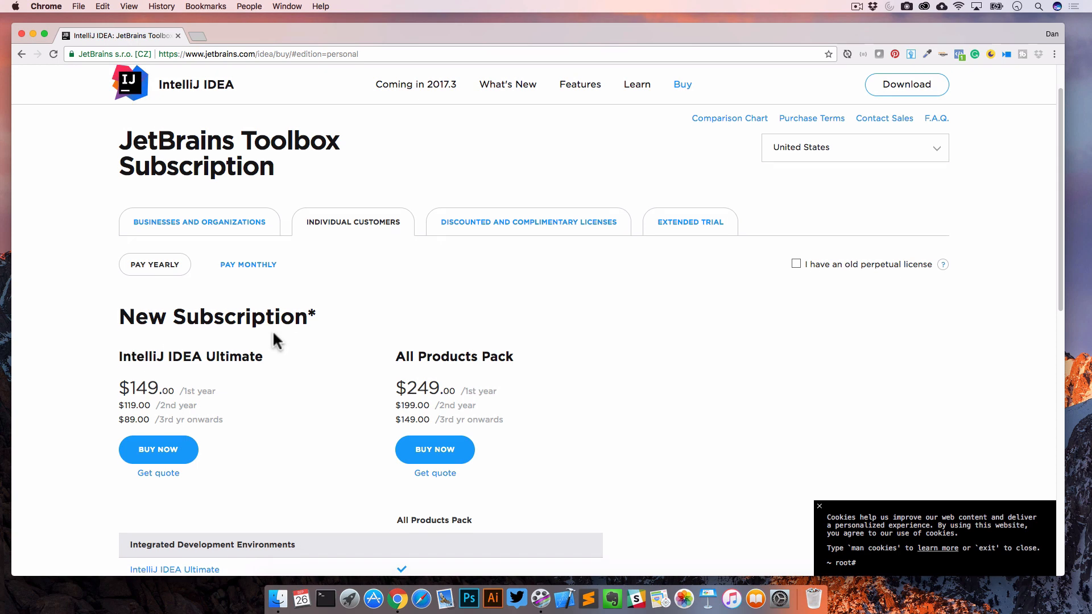
pyautogui.scroll(-1, 286, 333)
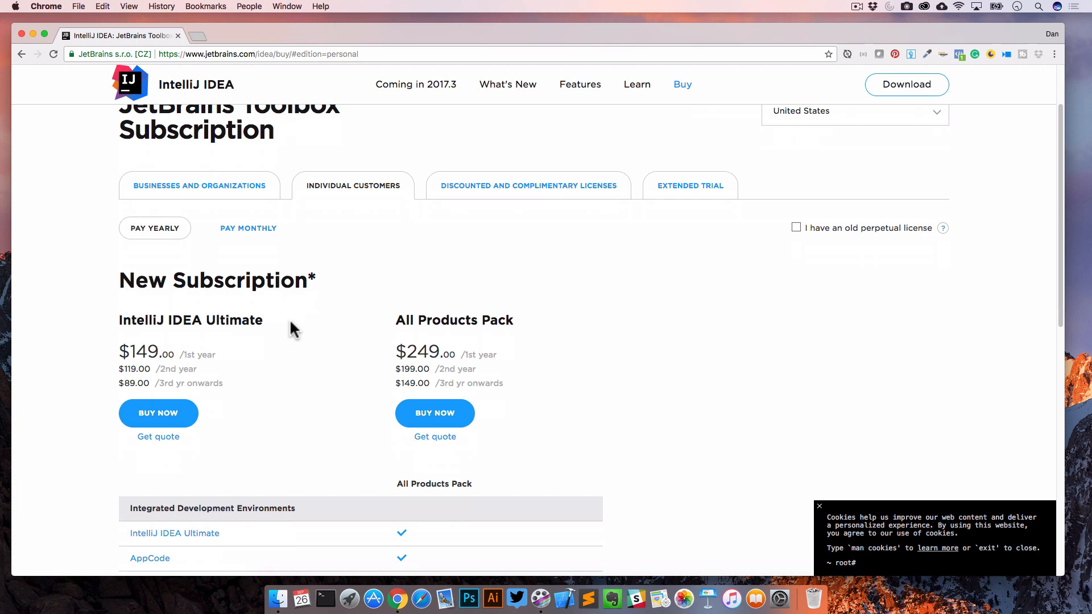
pyautogui.click(259, 230)
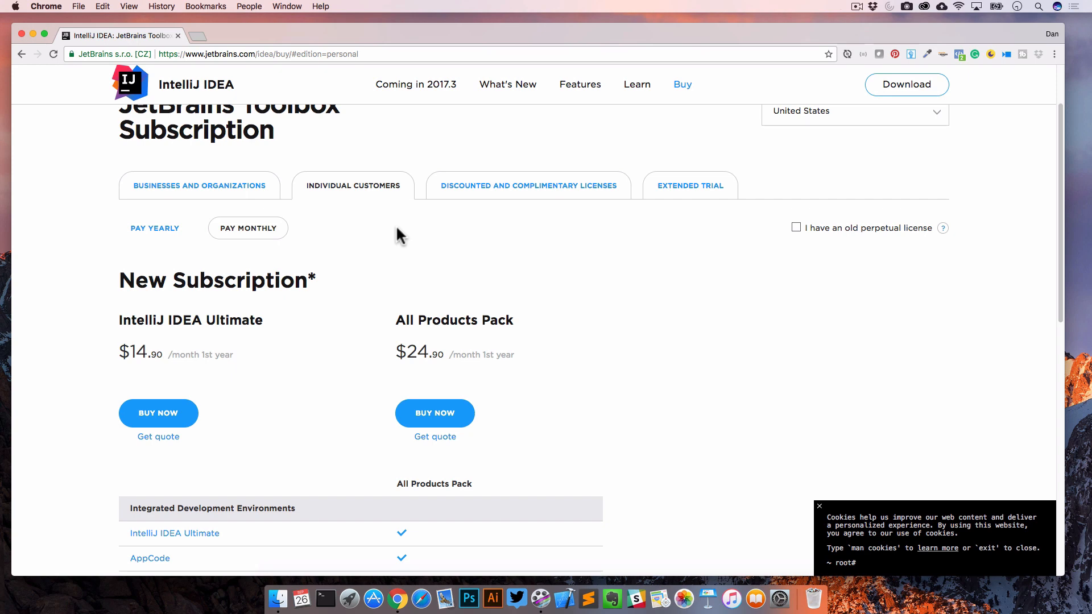
pyautogui.scroll(3, 425, 237)
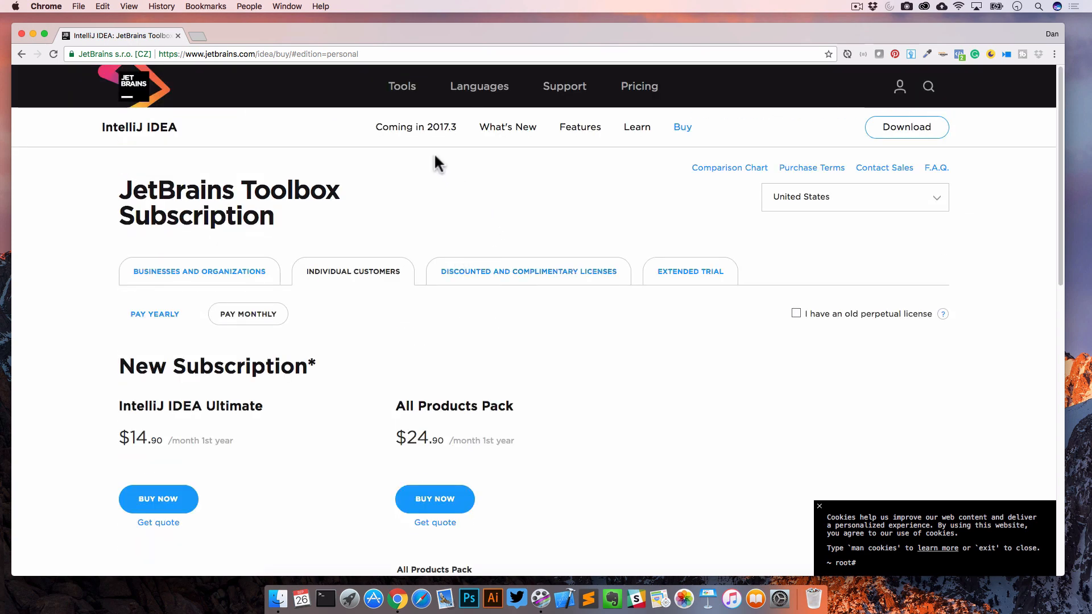
# Return to the IntelliJ IDEA download page, download the Ultimate edition for macOS and dismiss the cookie notice.
pyautogui.click(21, 55)
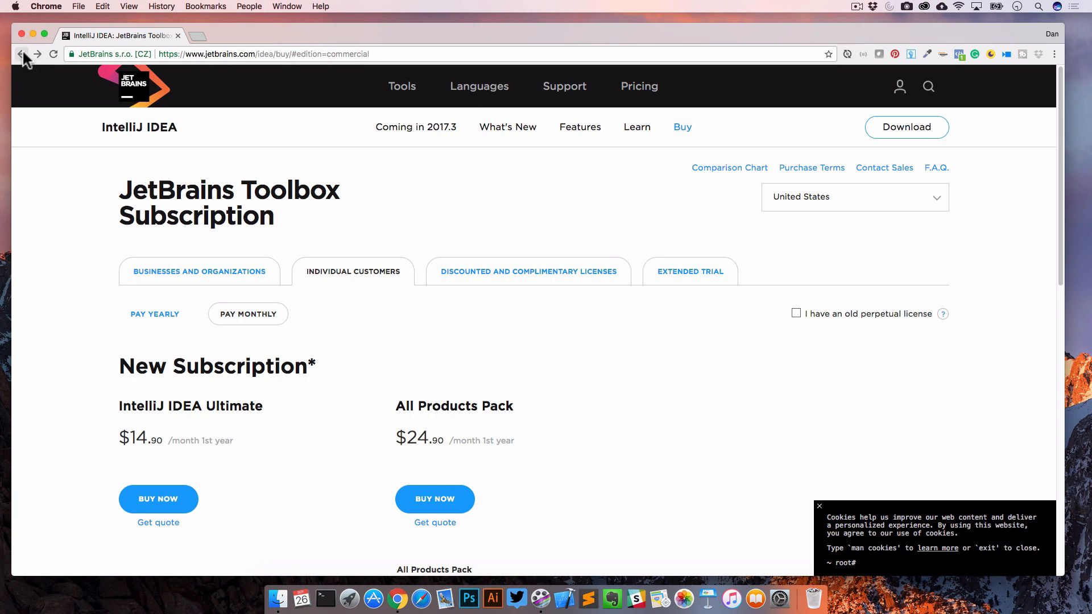
pyautogui.click(21, 55)
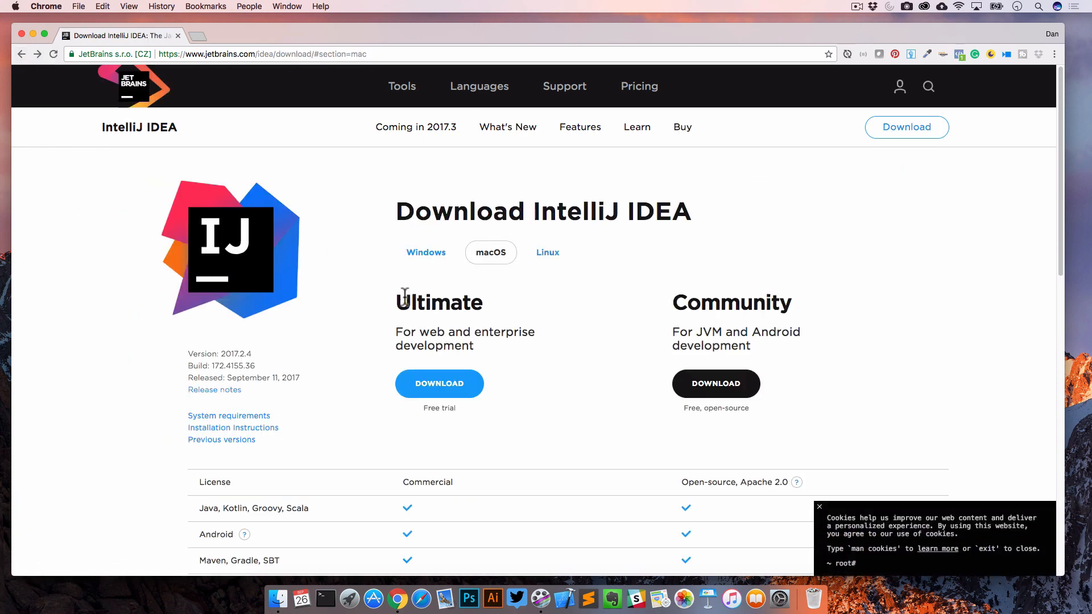
pyautogui.click(439, 380)
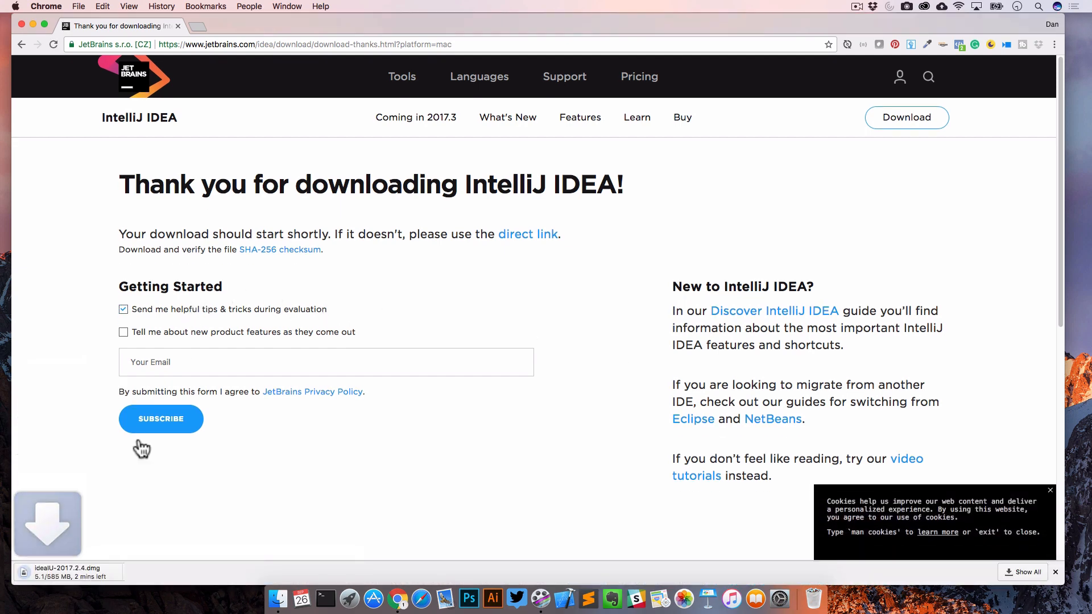
pyautogui.click(1050, 490)
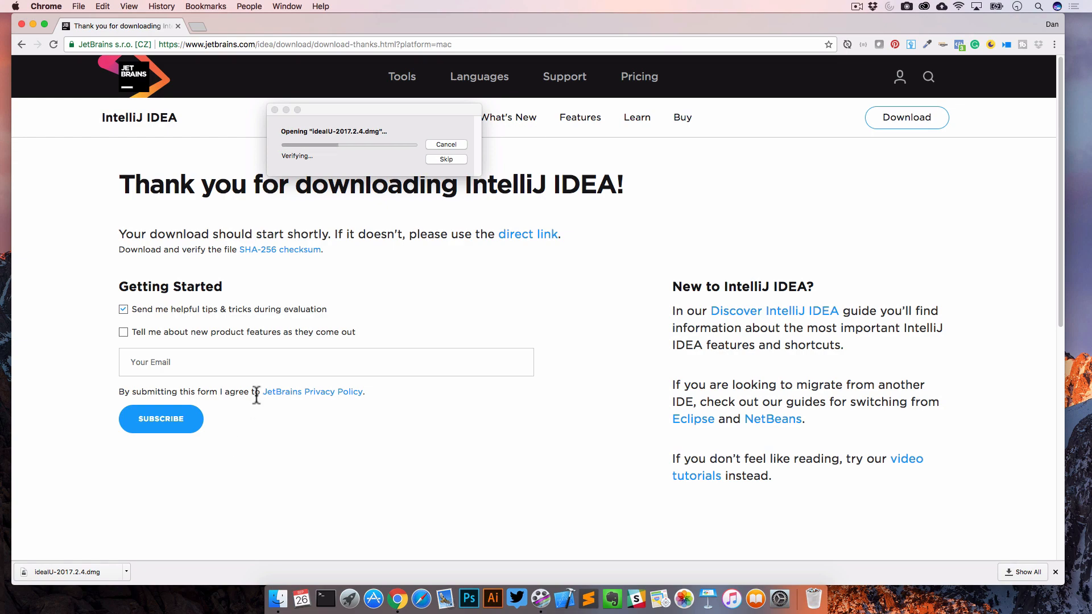
# Install IntelliJ IDEA from the opened disk image into the Applications folder and close the installer window.
pyautogui.click(33, 33)
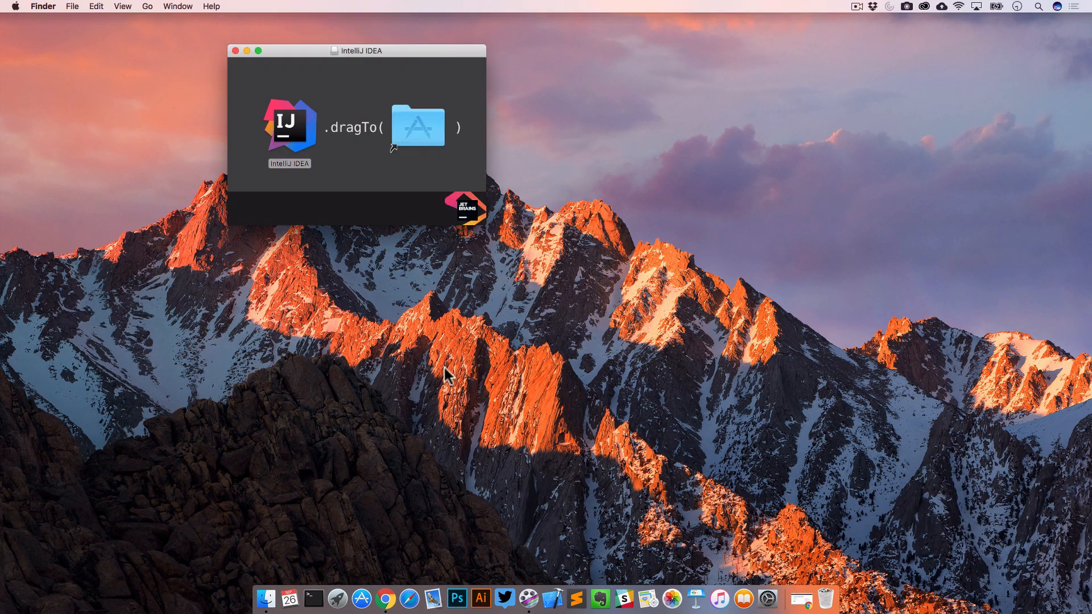
pyautogui.moveTo(293, 122); pyautogui.dragTo(419, 122)
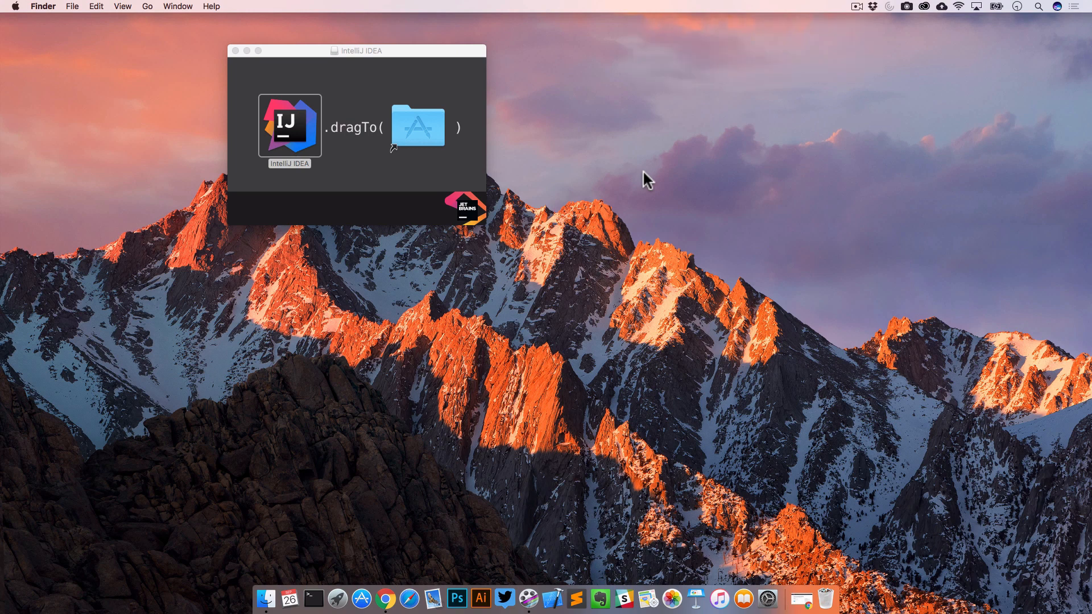
pyautogui.moveTo(323, 53); pyautogui.dragTo(344, 77)
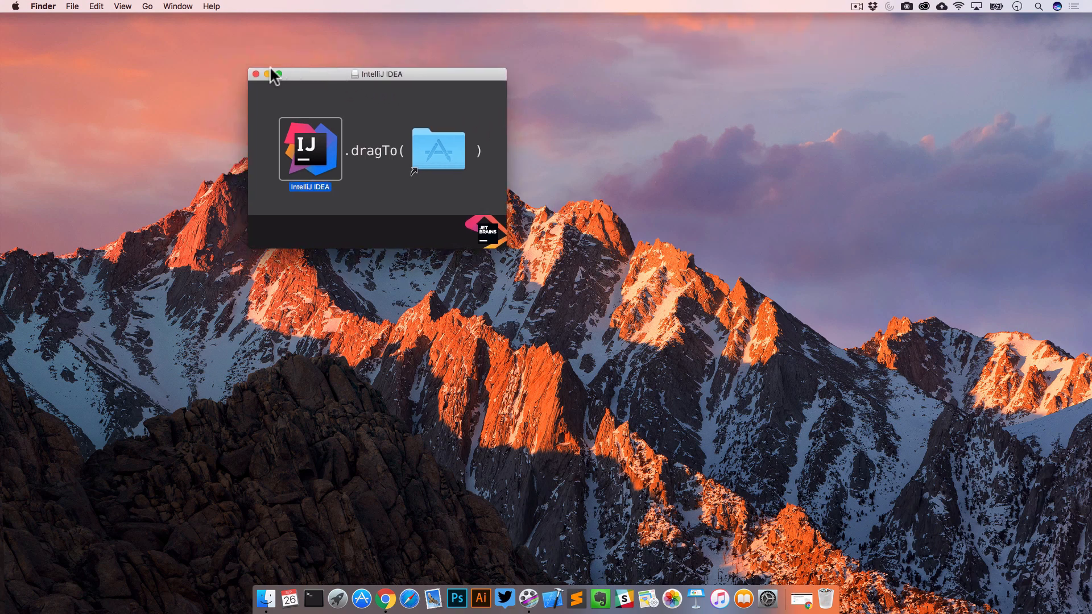
pyautogui.click(255, 73)
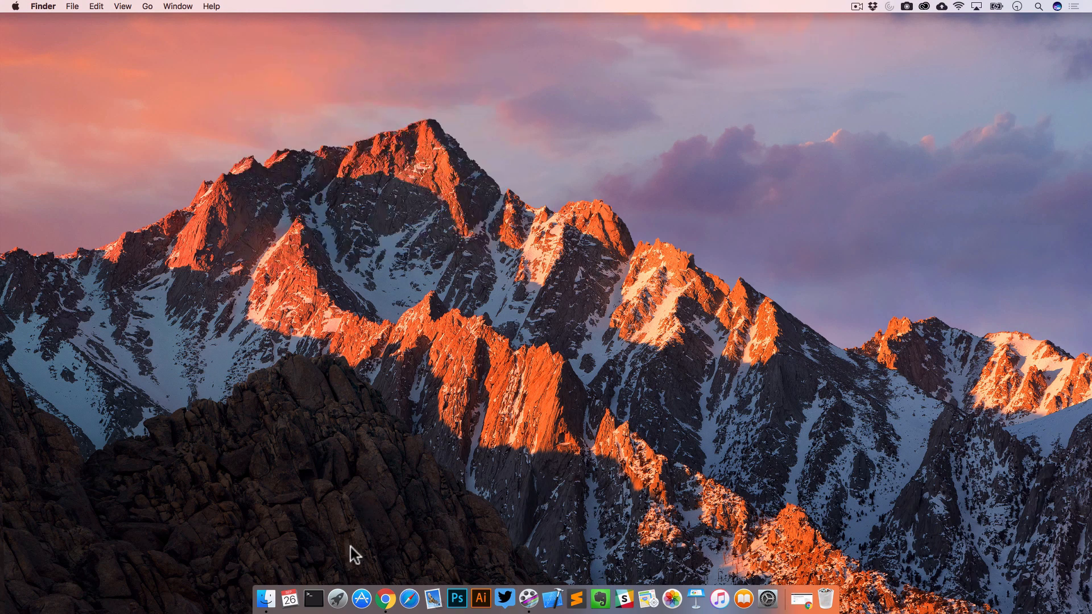
# Add IntelliJ IDEA from Launchpad to the Dock between Xcode and Sublime Text.
pyautogui.click(338, 594)
pyautogui.hscroll(5, 416, 364)
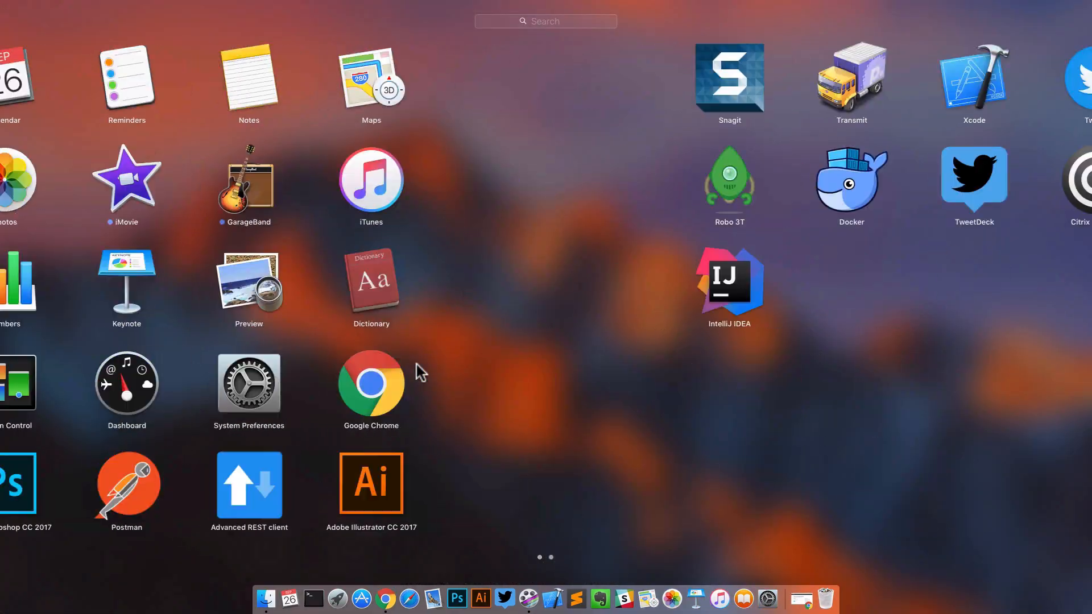
pyautogui.moveTo(162, 281); pyautogui.dragTo(549, 603)
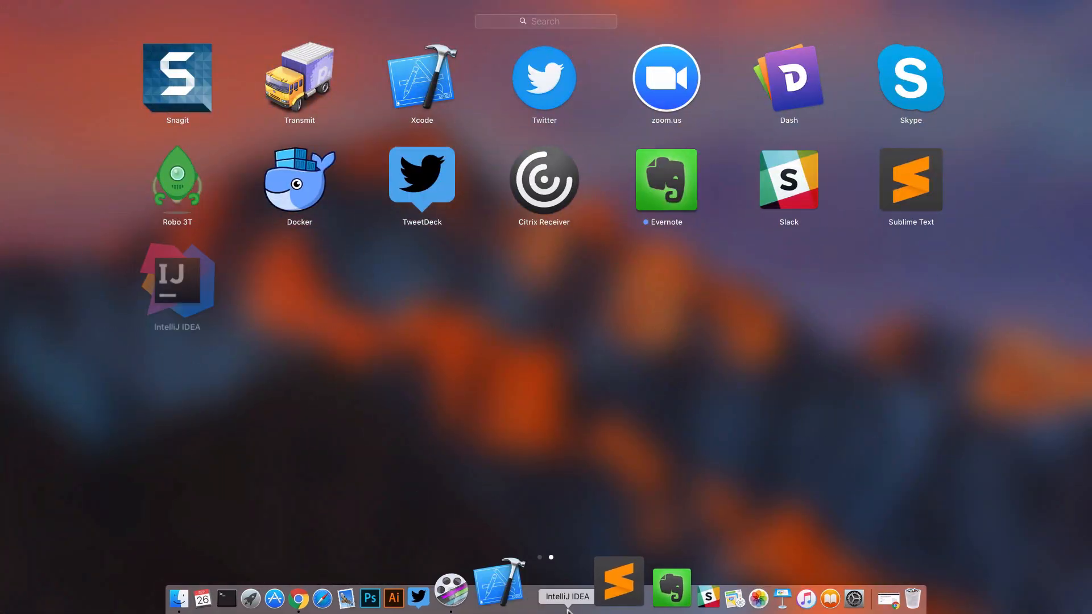
pyautogui.click(416, 261)
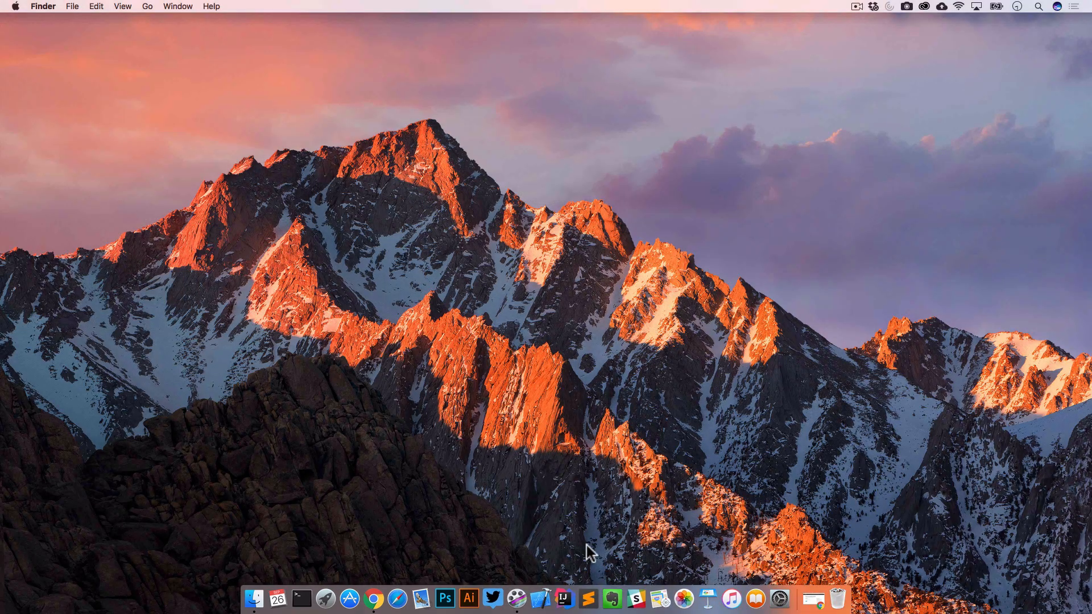
# Launch the downloaded IntelliJ IDEA without importing settings and accept the JetBrains Privacy Policy.
pyautogui.click(566, 597)
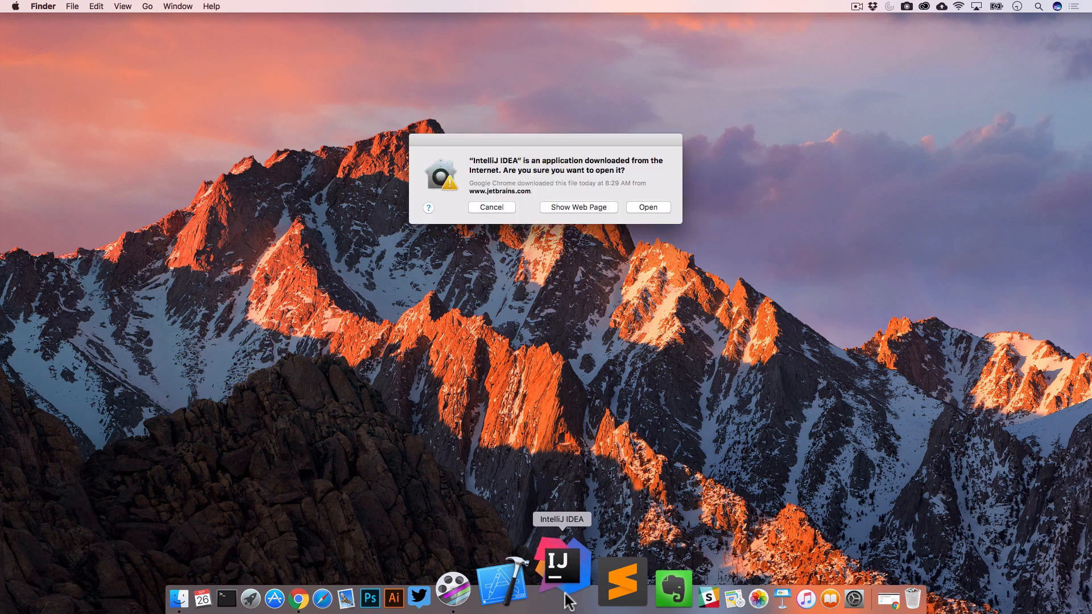
pyautogui.click(647, 209)
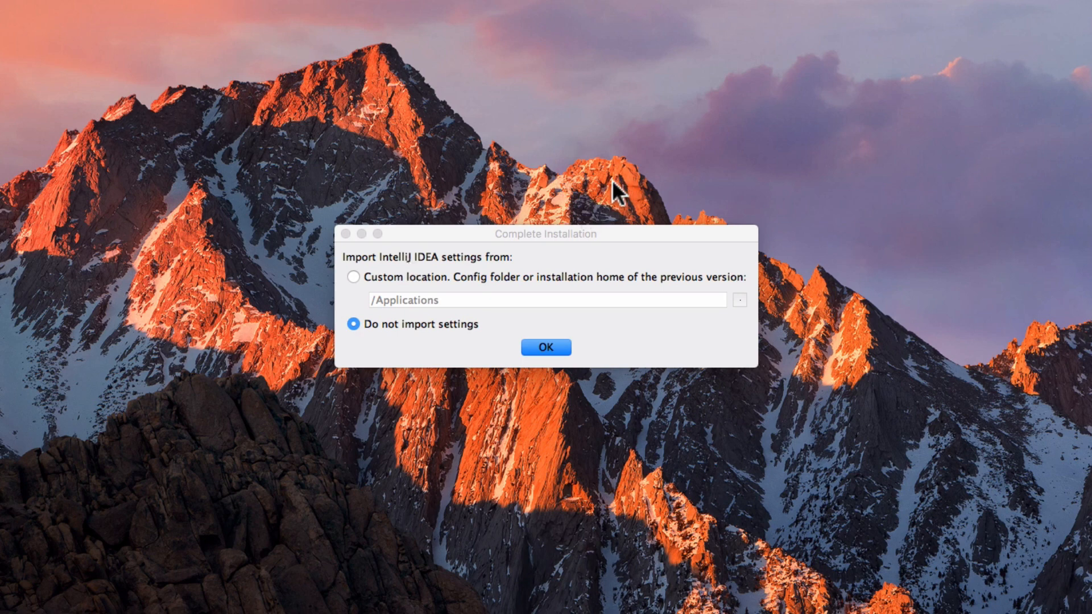
pyautogui.click(546, 346)
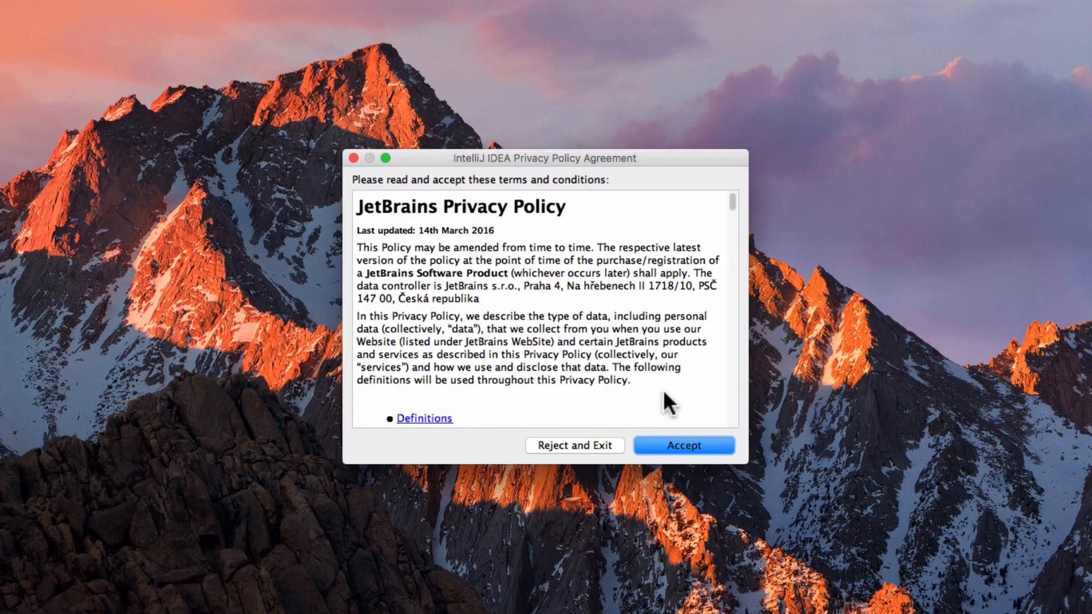
pyautogui.click(685, 449)
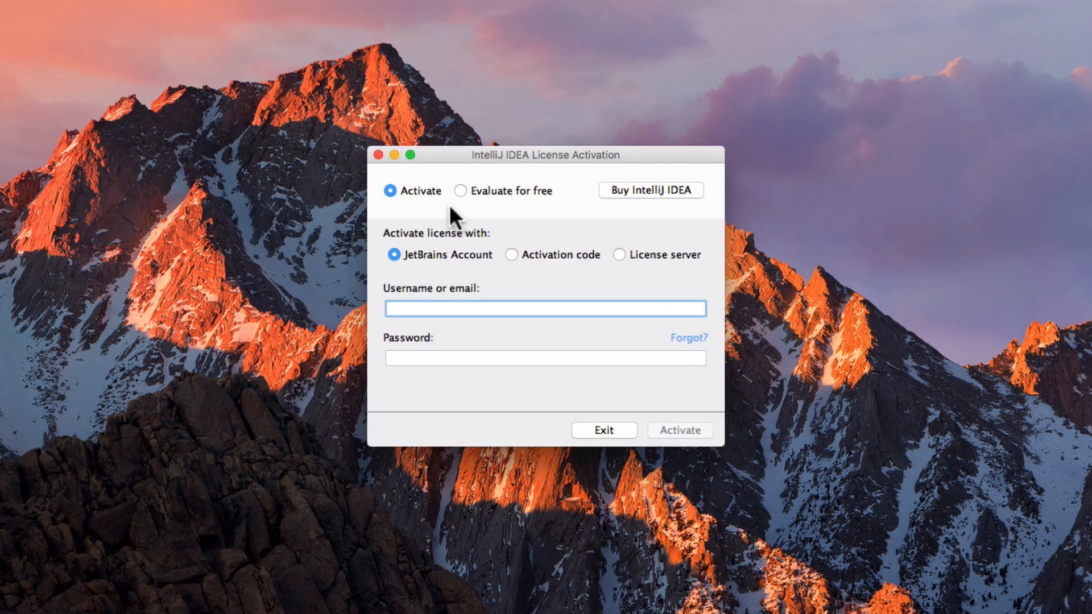
# Choose to evaluate IntelliJ IDEA for free instead of activating a license.
pyautogui.moveTo(518, 154); pyautogui.dragTo(481, 160)
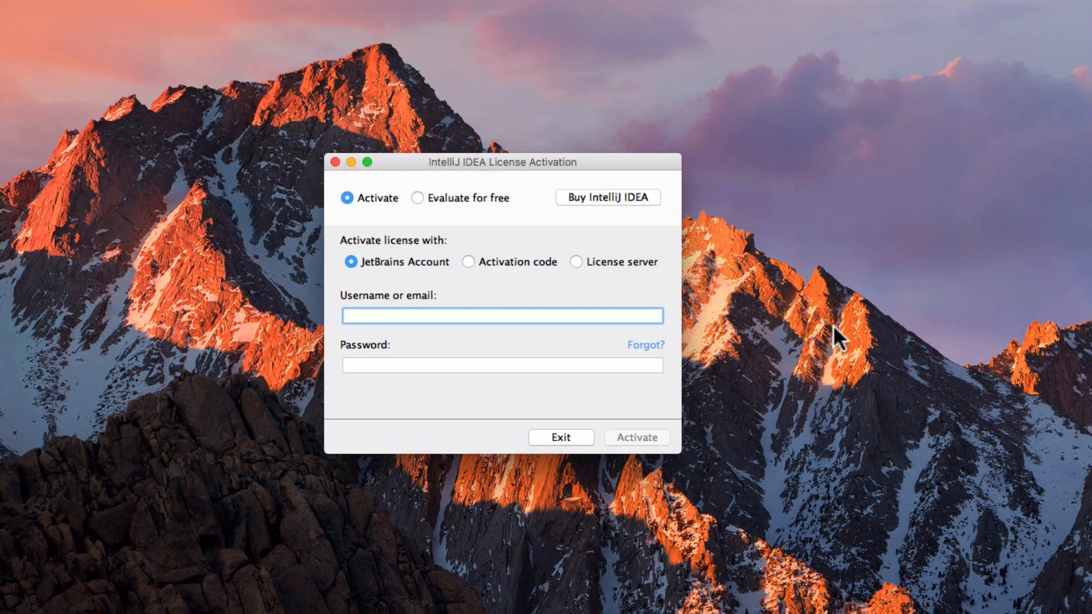
pyautogui.click(462, 193)
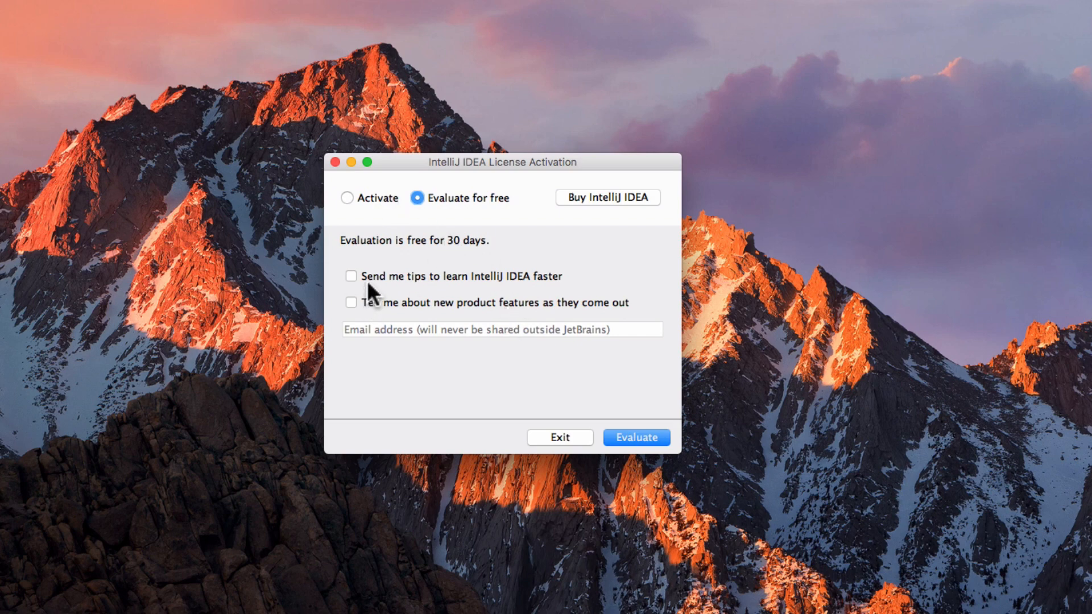
pyautogui.click(414, 274)
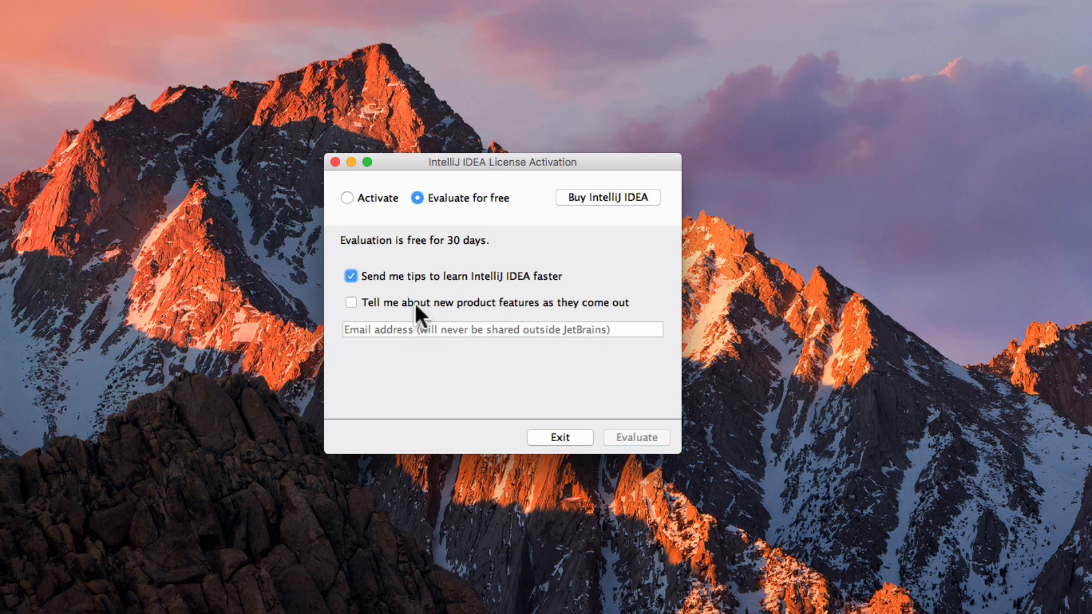
pyautogui.click(414, 302)
pyautogui.click(419, 277)
pyautogui.click(429, 301)
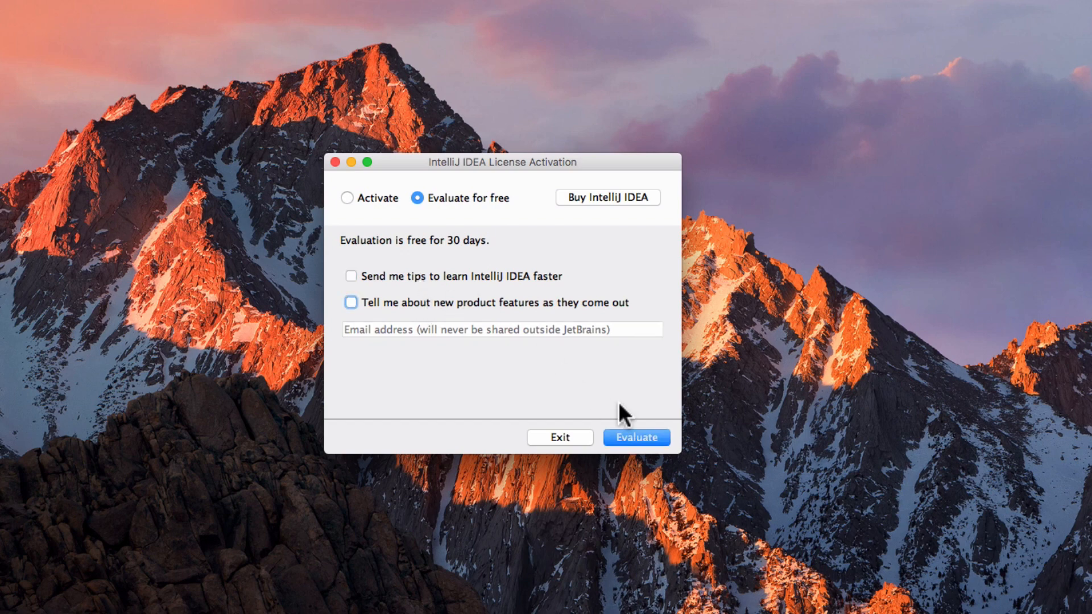
# Start the evaluation without subscribing to tips or product news and accept the IntelliJ IDEA license agreement.
pyautogui.click(637, 436)
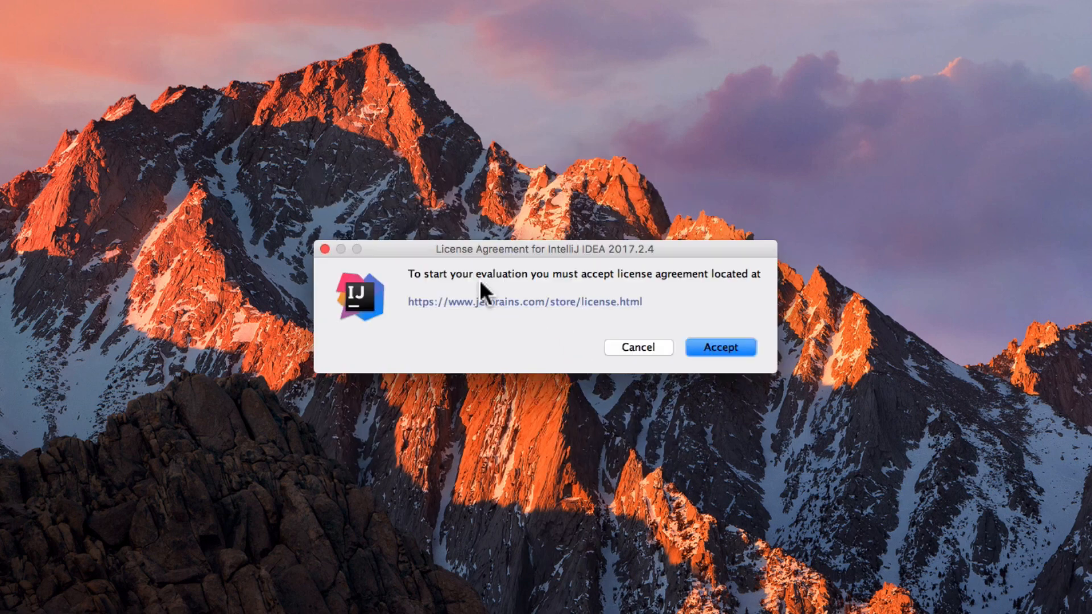
pyautogui.click(710, 343)
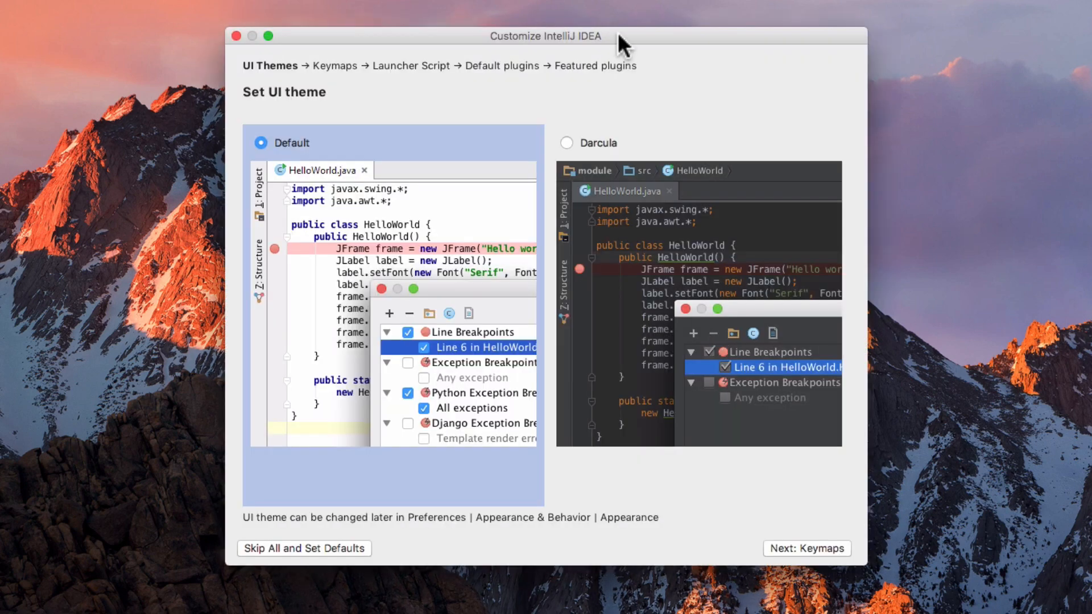
# Set the UI theme to Darcula and proceed to the keymap selection.
pyautogui.moveTo(618, 34); pyautogui.dragTo(582, 44)
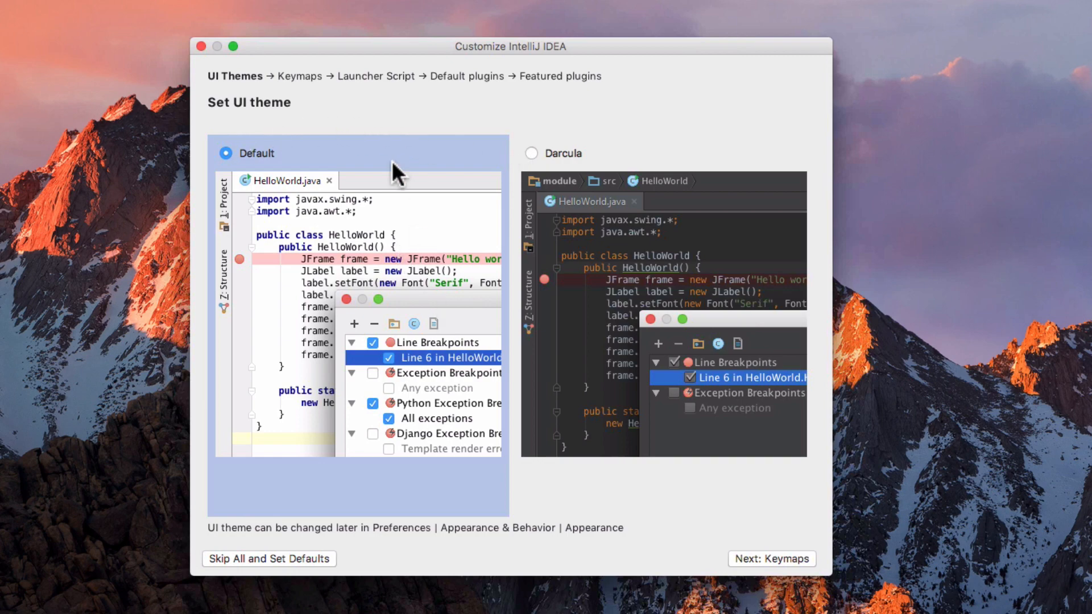
pyautogui.click(545, 154)
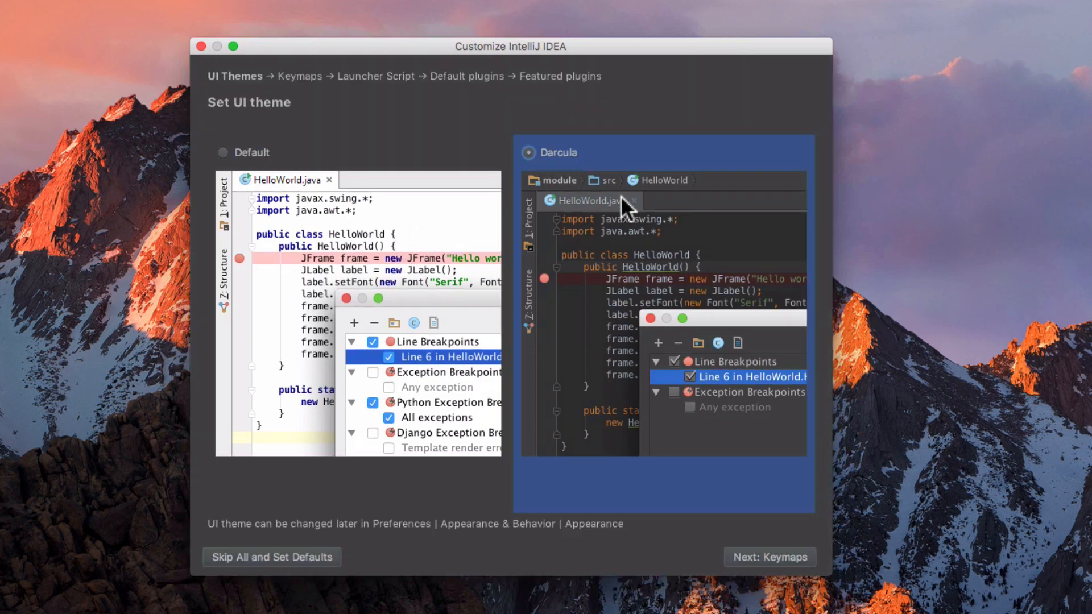
pyautogui.click(753, 554)
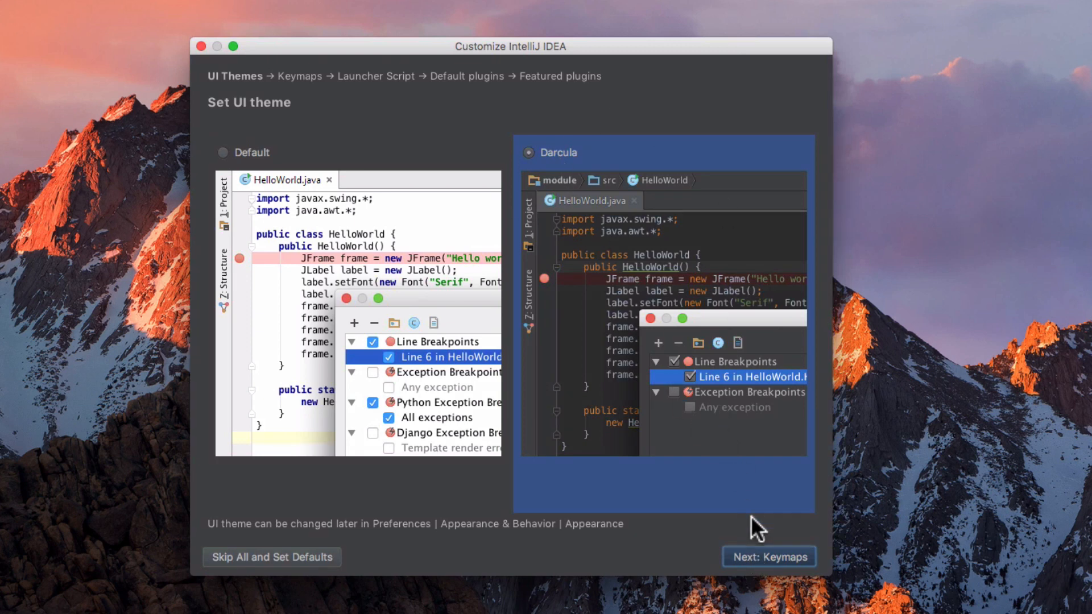
pyautogui.click(762, 558)
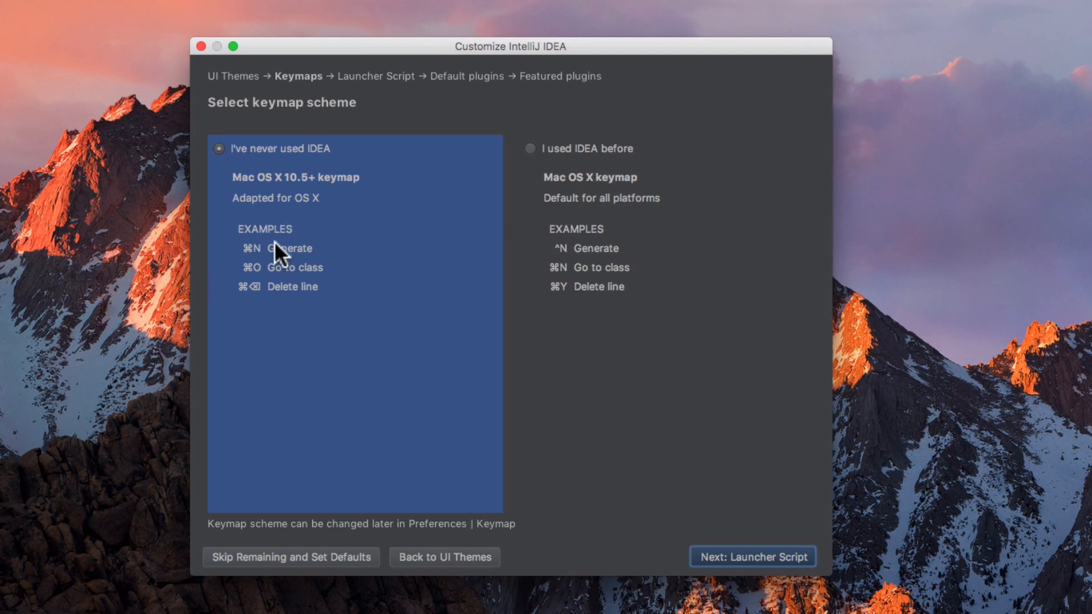
# Keep the Mac OS X 10.5+ keymap and enable creating the command-line launcher script at /usr/local/bin/idea.
pyautogui.click(755, 554)
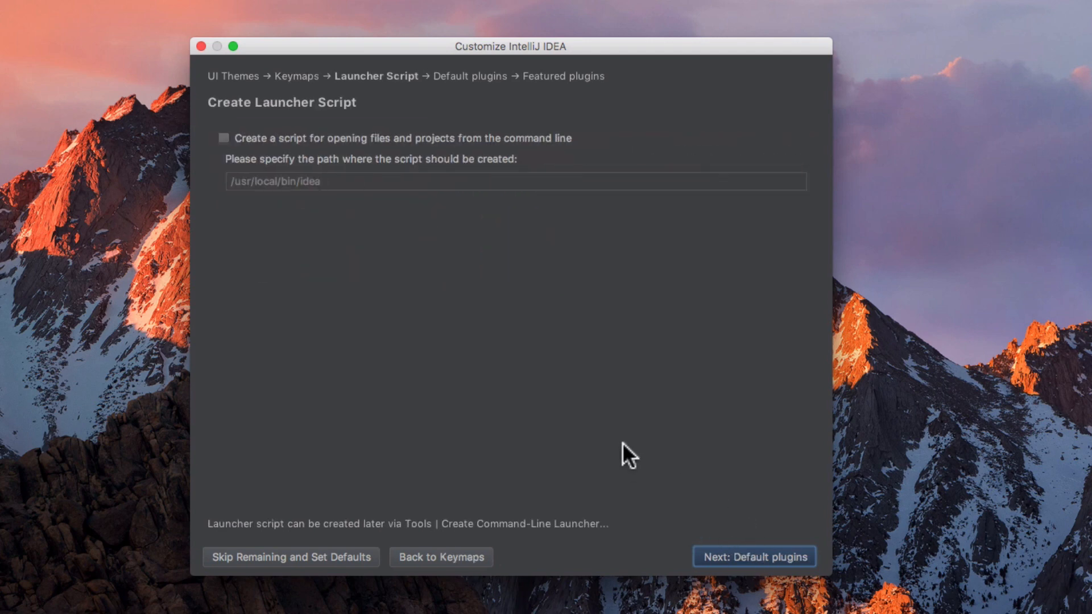
pyautogui.click(398, 142)
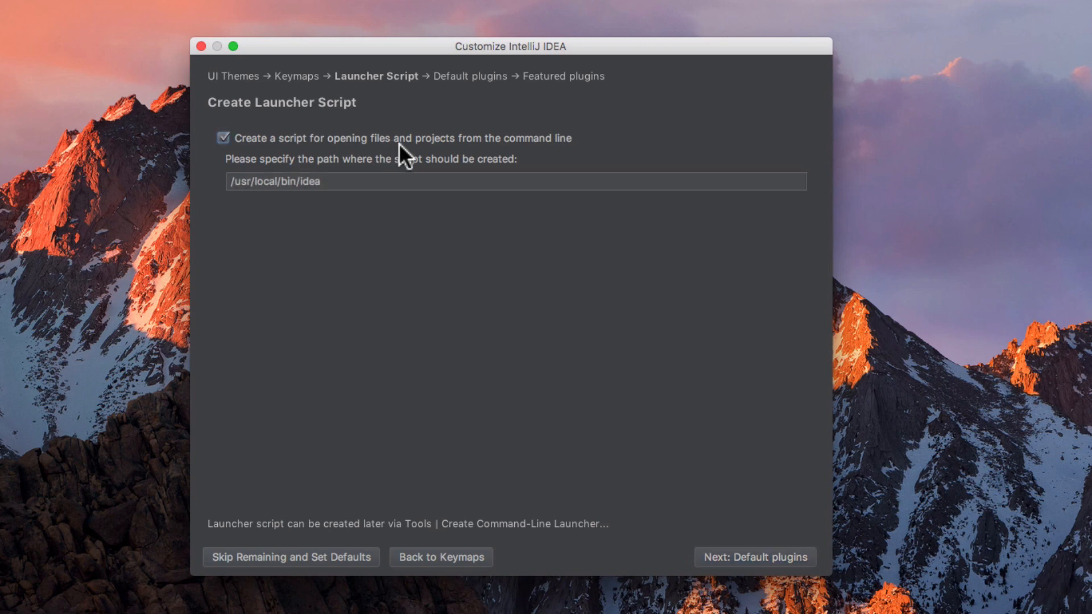
pyautogui.click(744, 557)
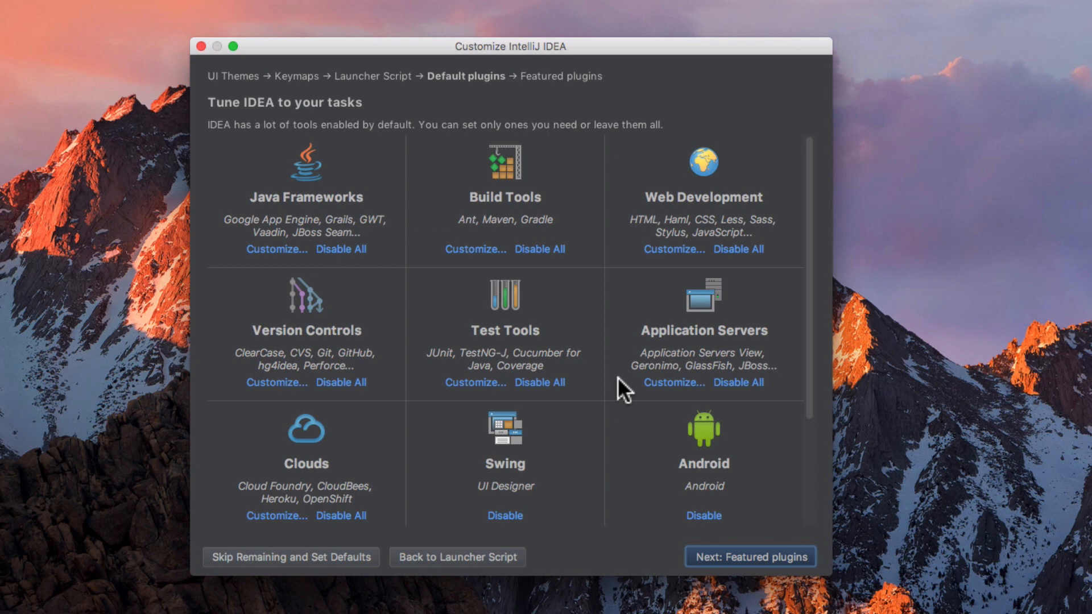
# Disable the Android plugin among the default plugins and proceed to the featured plugins.
pyautogui.scroll(-5, 504, 302)
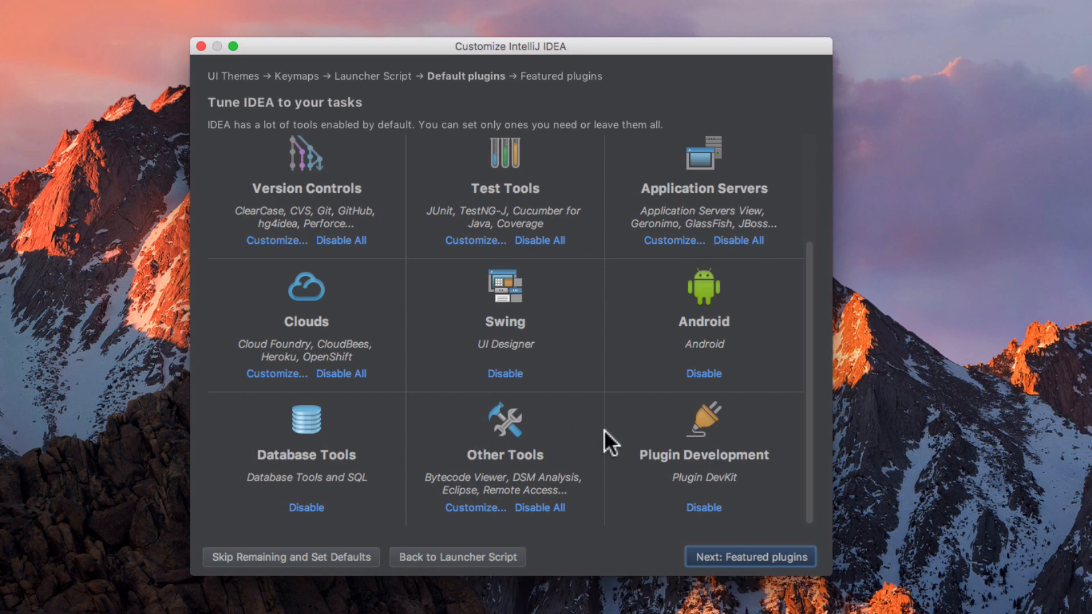
pyautogui.click(711, 375)
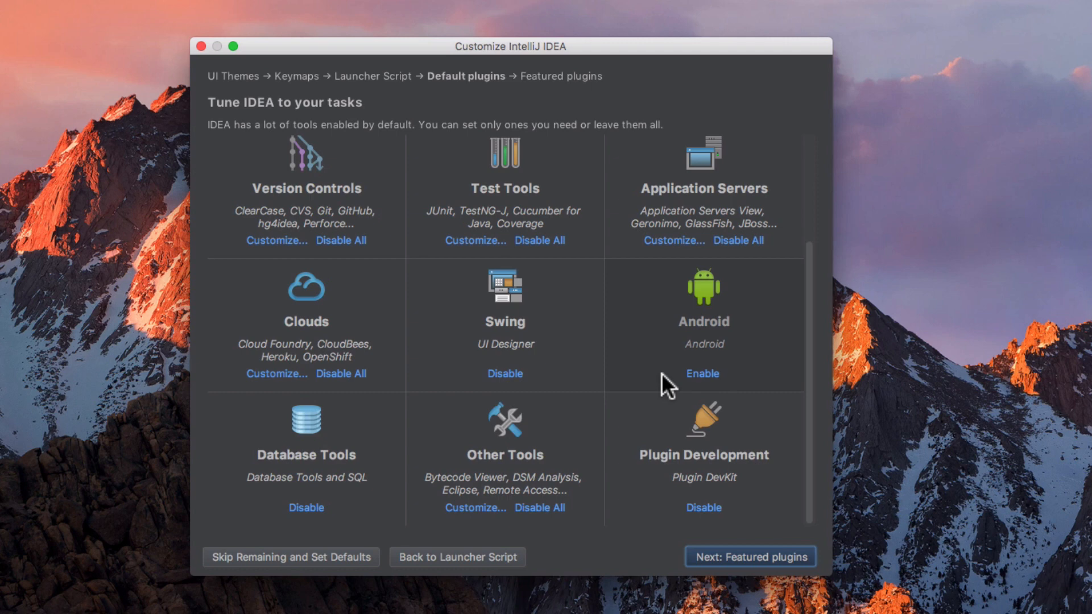
pyautogui.scroll(3, 662, 372)
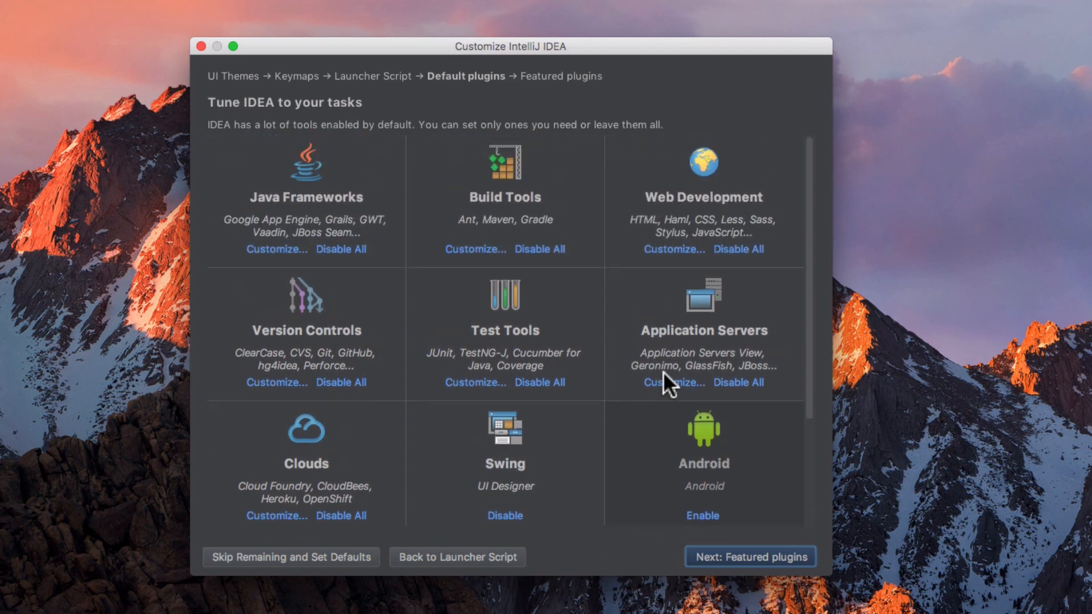
pyautogui.scroll(-3, 514, 381)
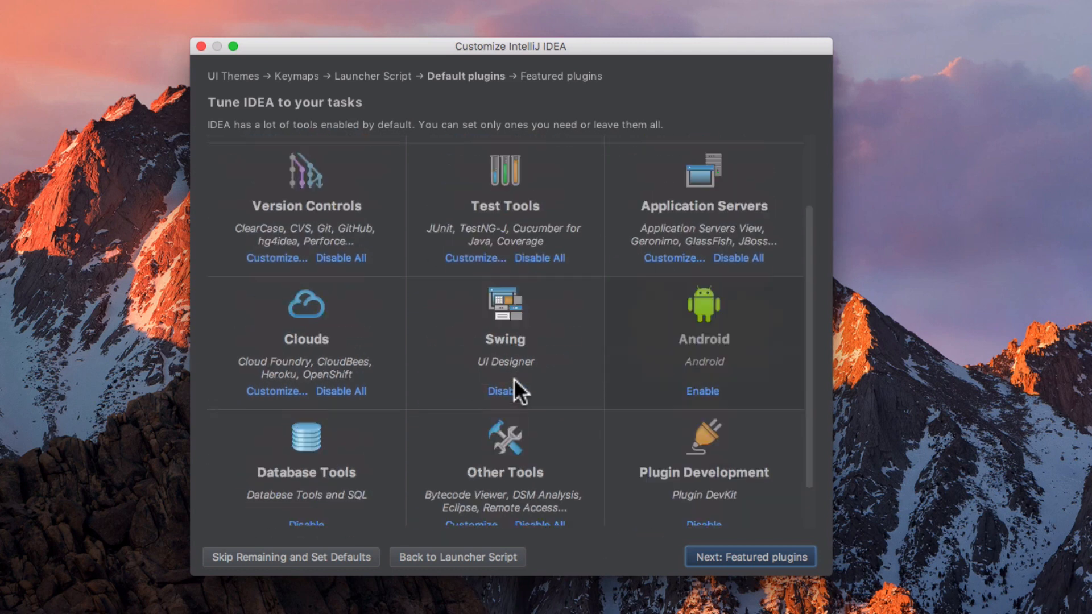
pyautogui.click(748, 558)
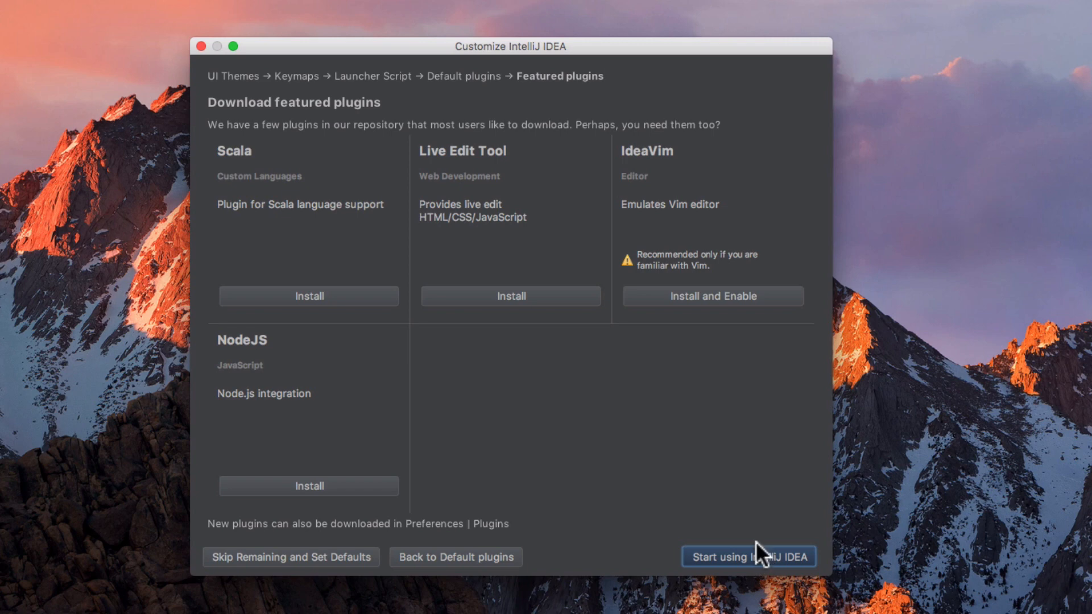
# Finish the setup without installing featured plugins and authorize the launcher script changes with the macOS account password.
pyautogui.click(711, 551)
pyautogui.write('••')
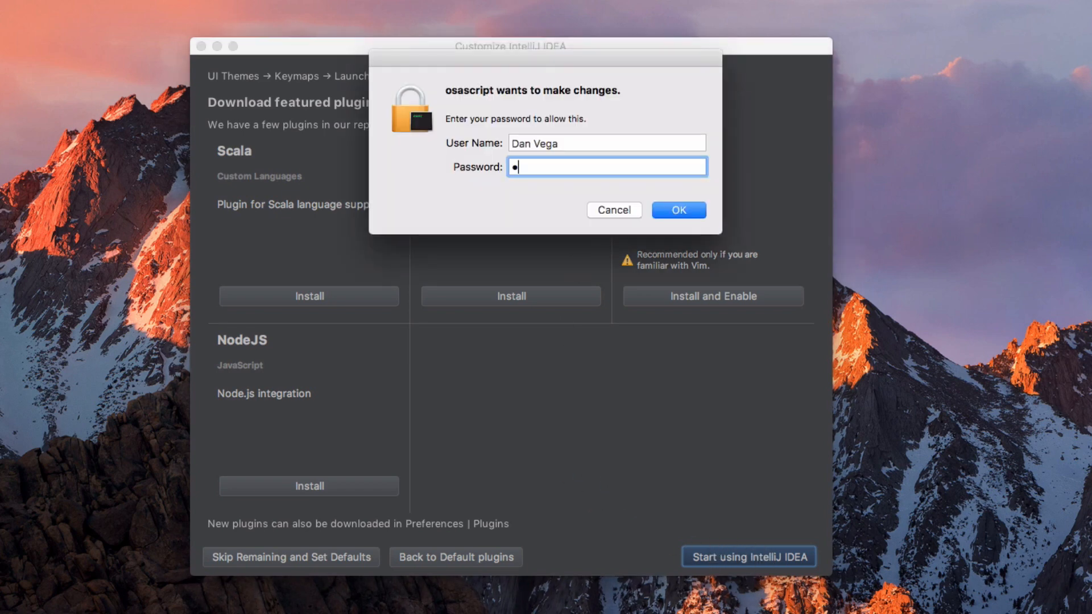
pyautogui.write('••••••')
pyautogui.press('Return')
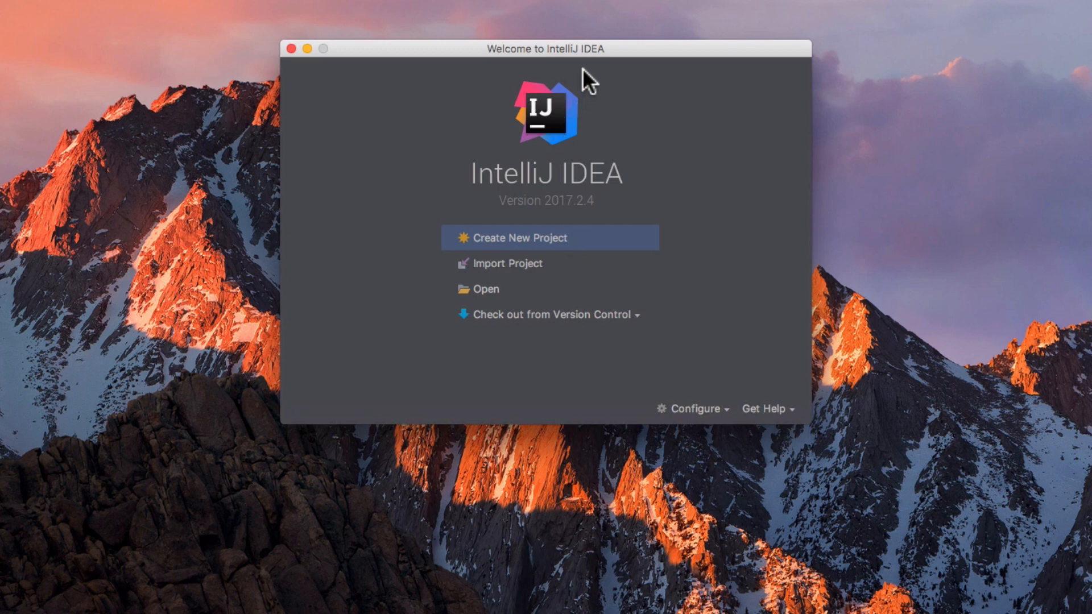
pyautogui.moveTo(597, 43); pyautogui.dragTo(559, 53)
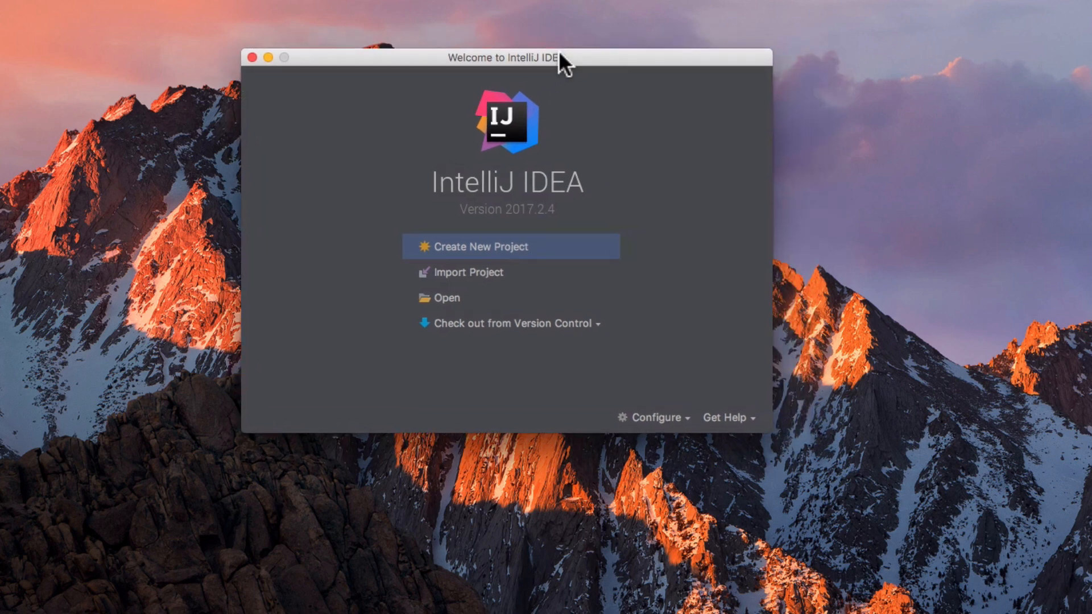